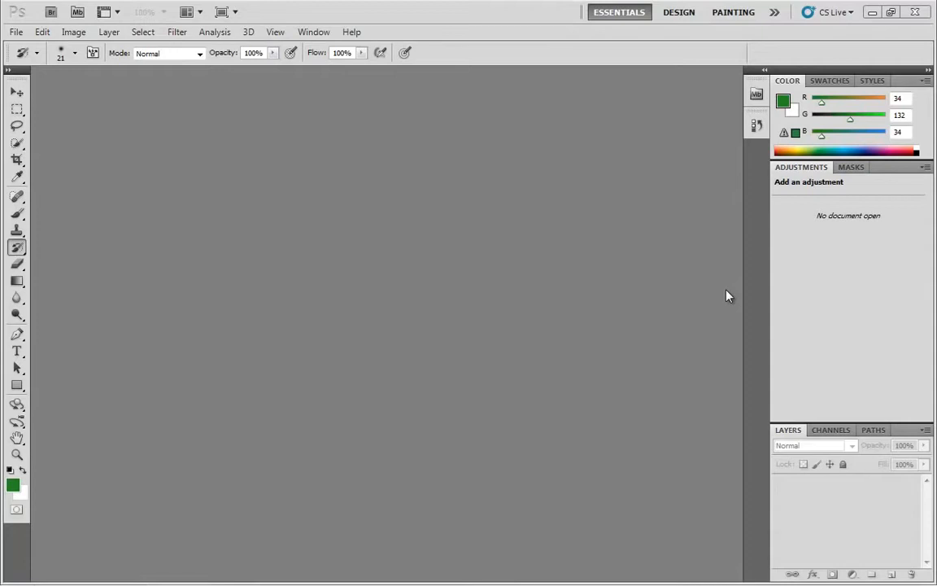
# Start a new document and name it MyNewDocument.
pyautogui.click(16, 33)
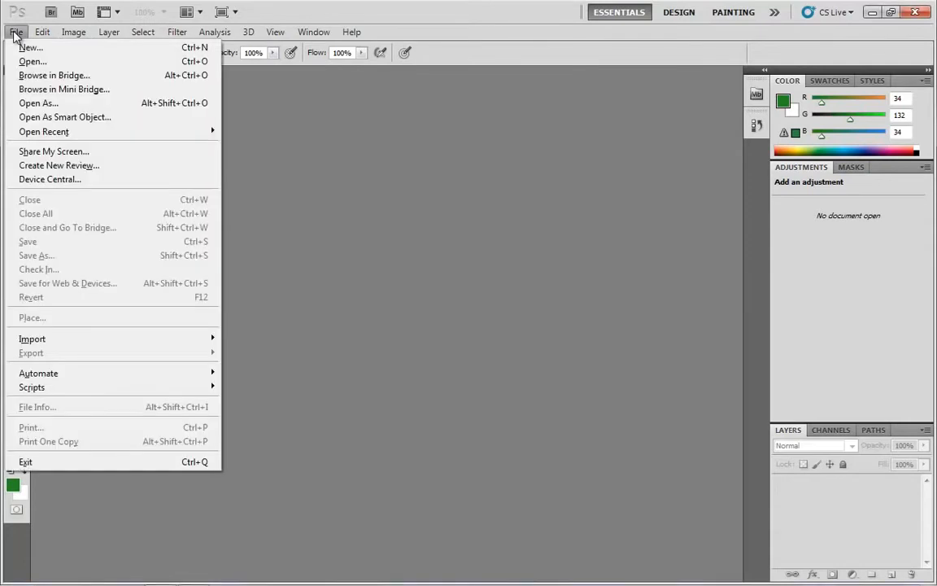
pyautogui.click(31, 48)
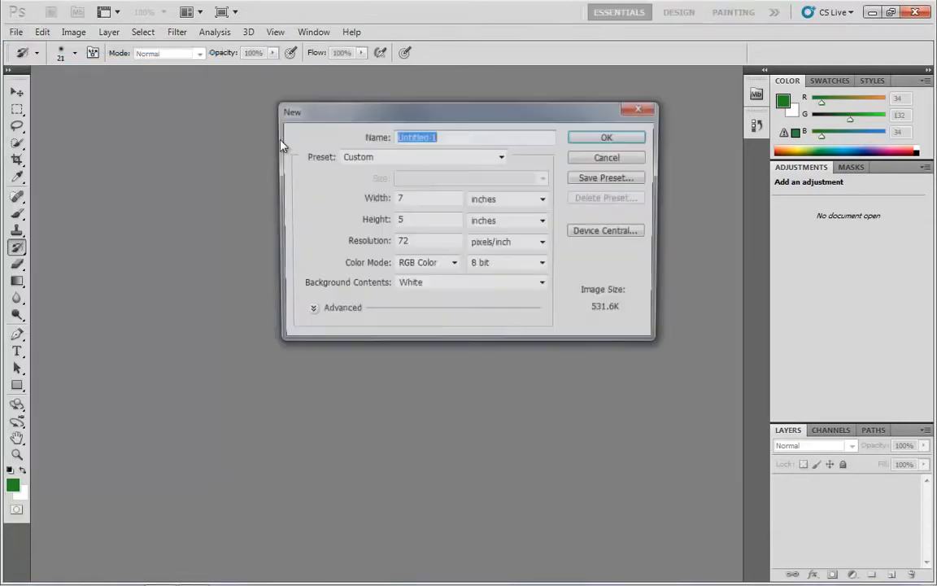
pyautogui.moveTo(446, 126); pyautogui.dragTo(449, 204)
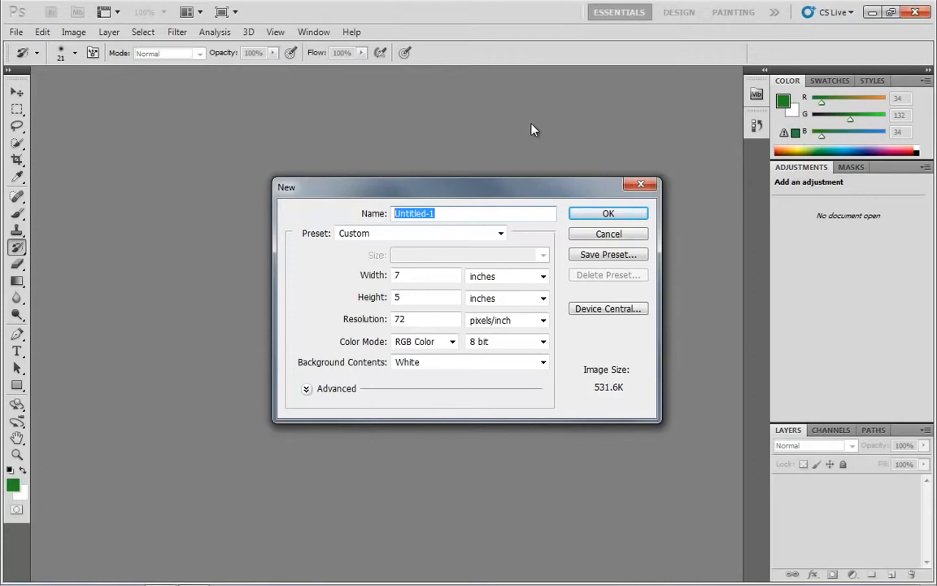
pyautogui.write('MyNewDocument')
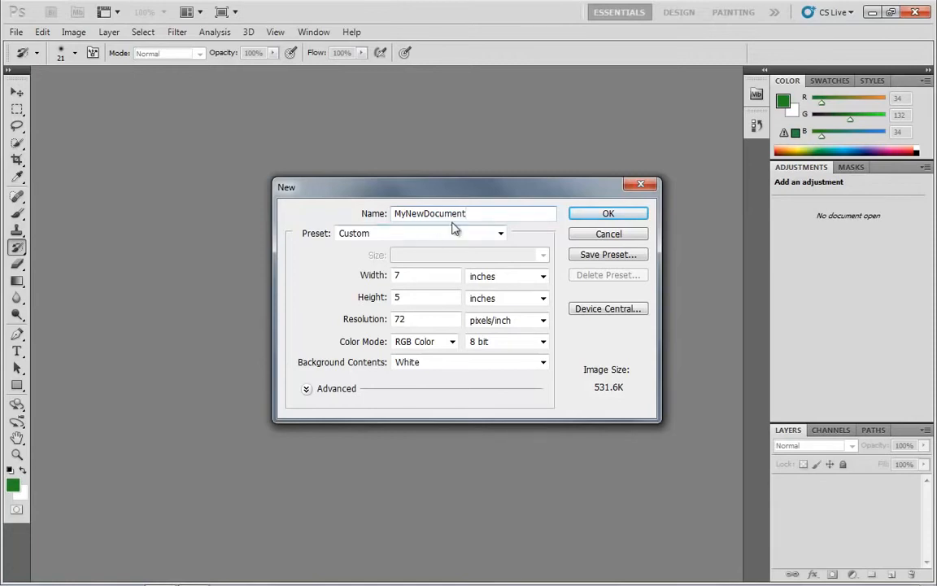
# Apply the U.S. Paper preset to the new document, and replace it with the Default Photoshop Size preset.
pyautogui.click(412, 236)
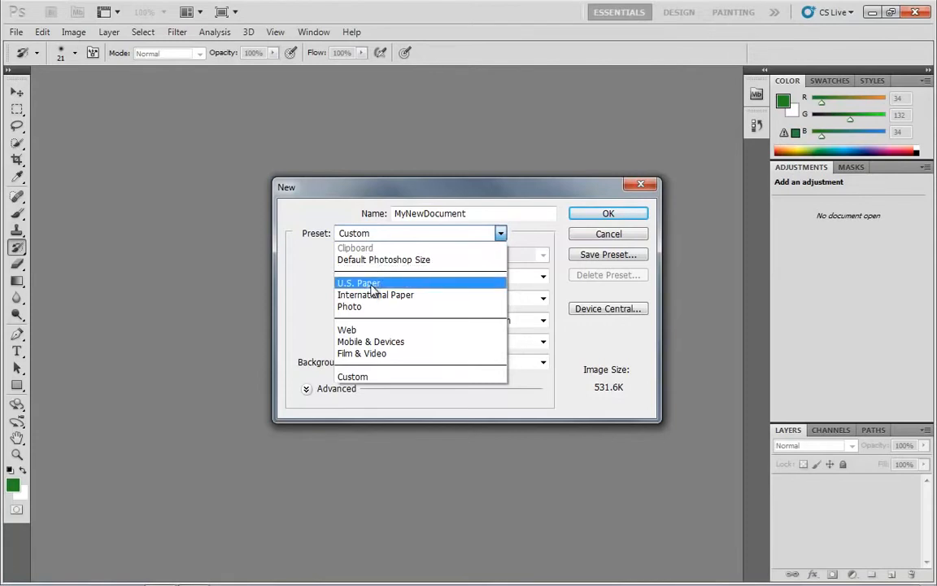
pyautogui.click(378, 283)
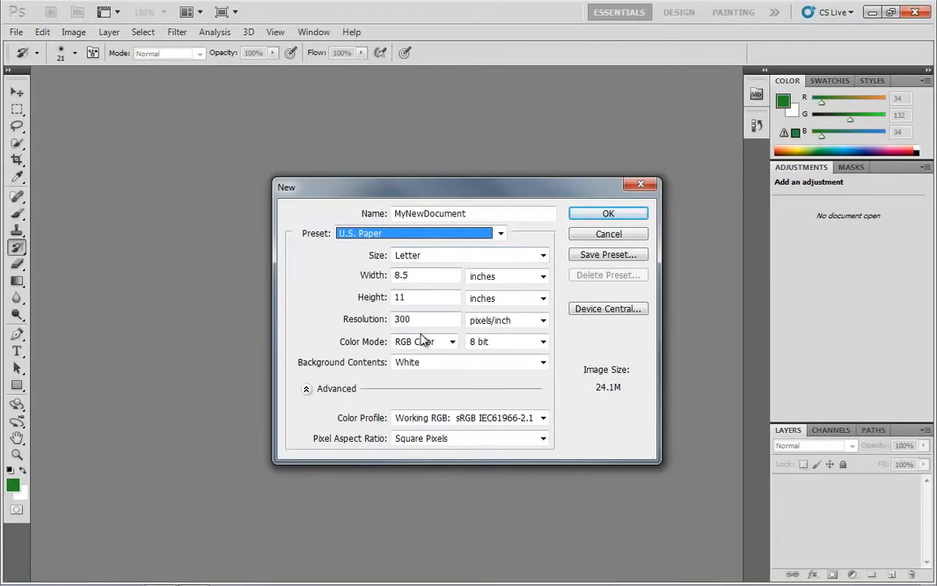
pyautogui.click(375, 234)
pyautogui.click(382, 260)
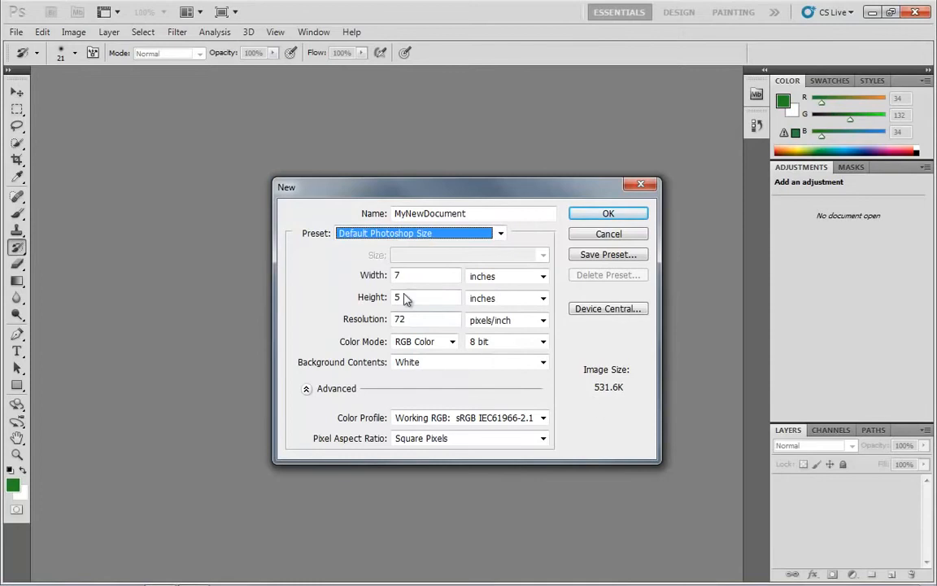
pyautogui.click(499, 235)
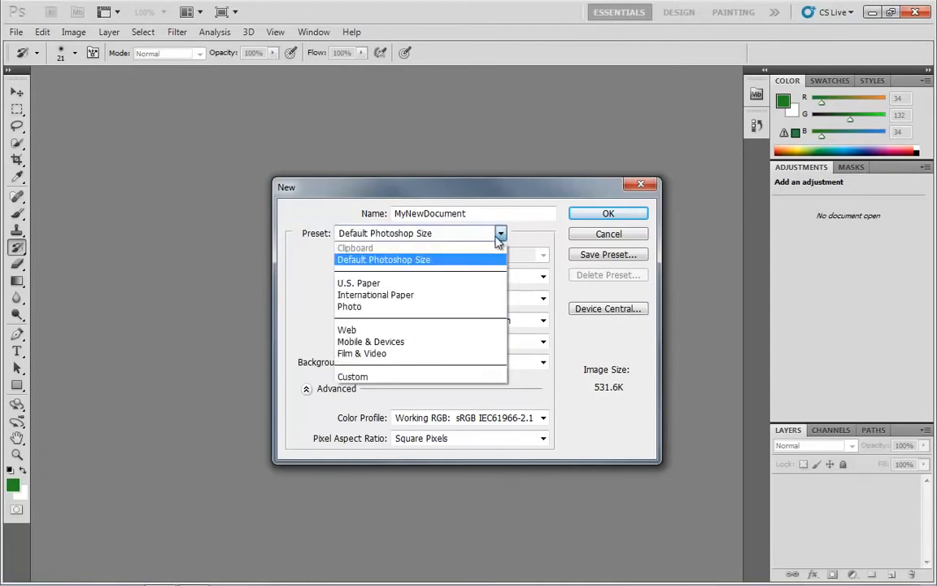
pyautogui.click(548, 234)
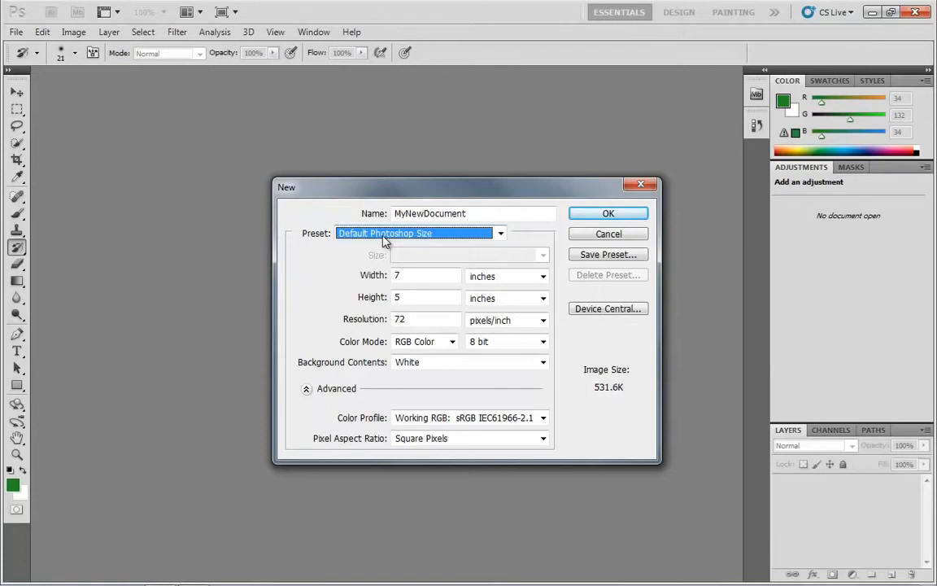
pyautogui.click(435, 234)
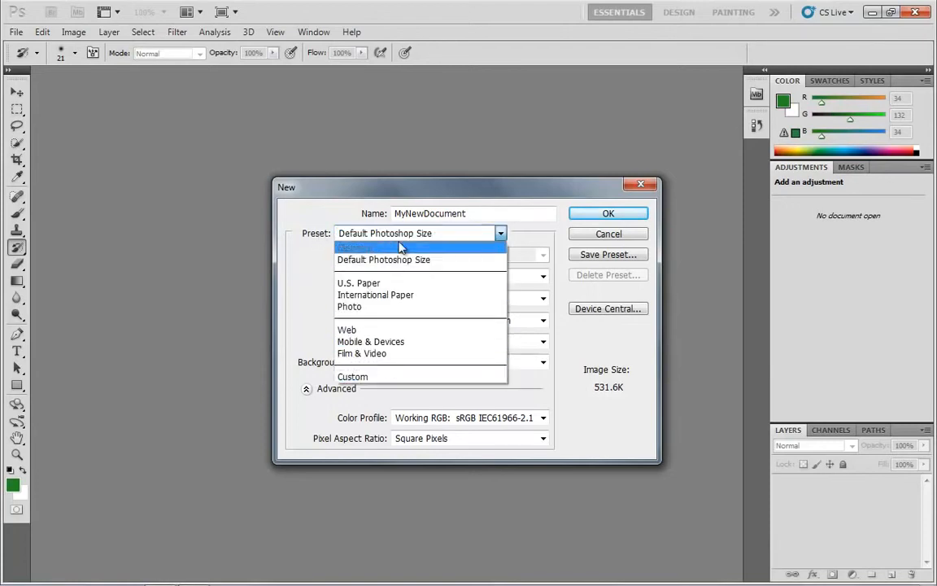
pyautogui.click(375, 234)
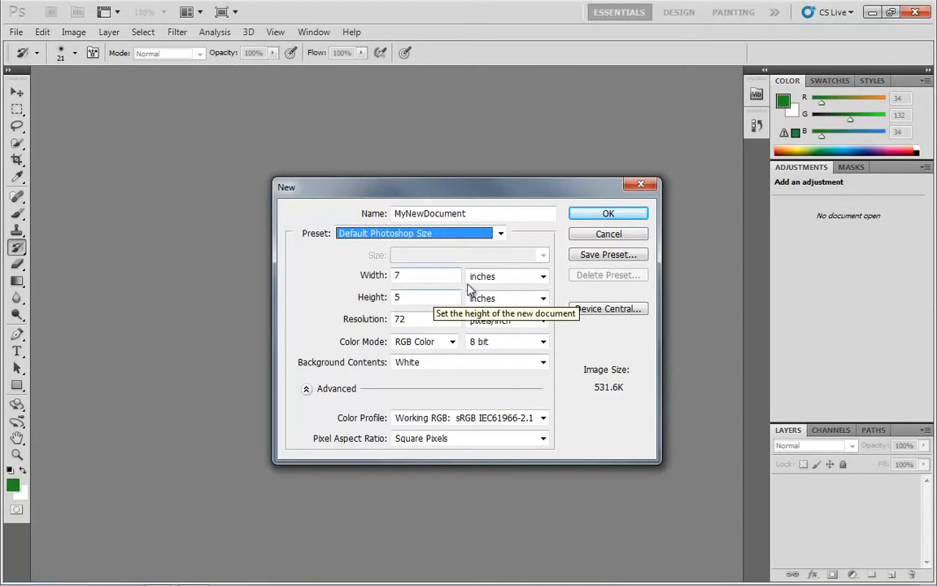
# Set the new document's width and height units to pixels and collapse the advanced settings.
pyautogui.click(502, 278)
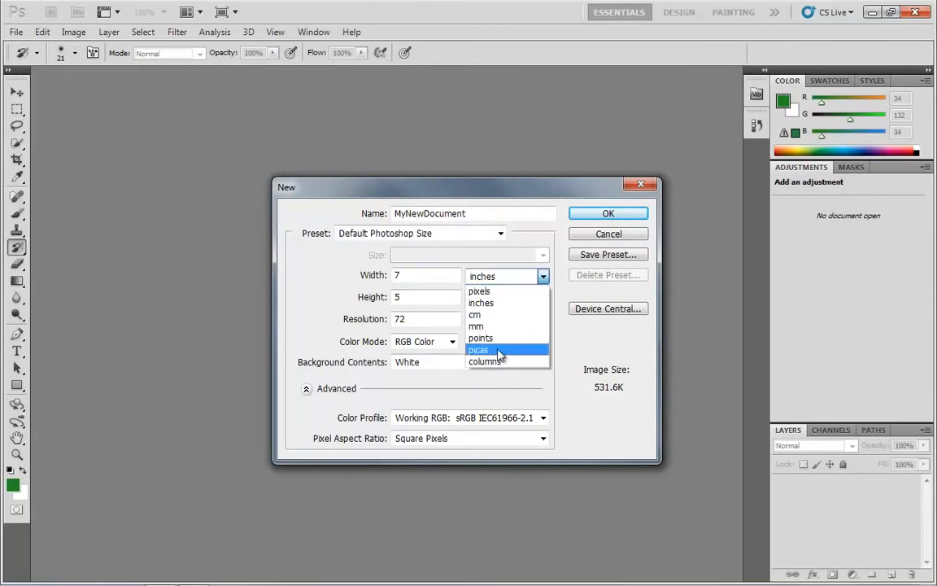
pyautogui.click(512, 293)
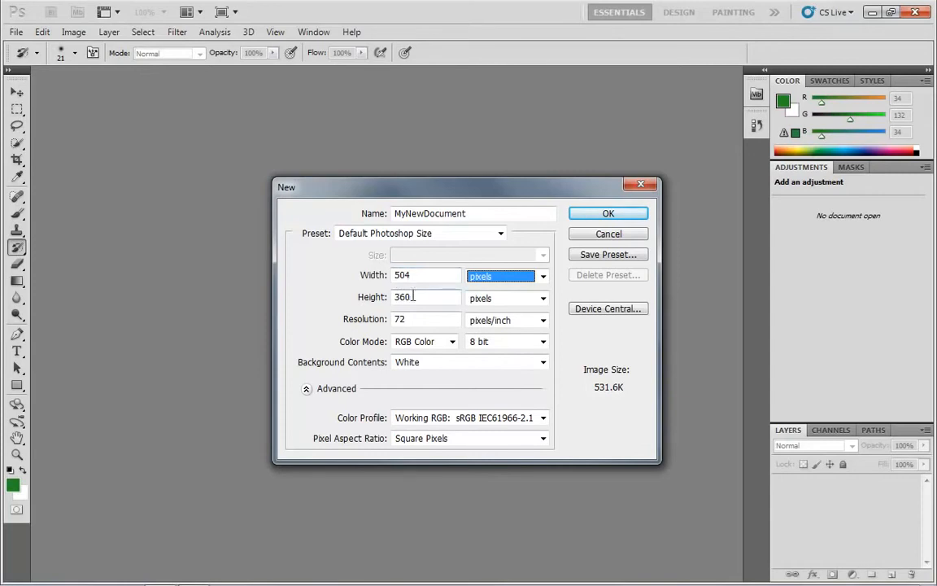
pyautogui.click(413, 319)
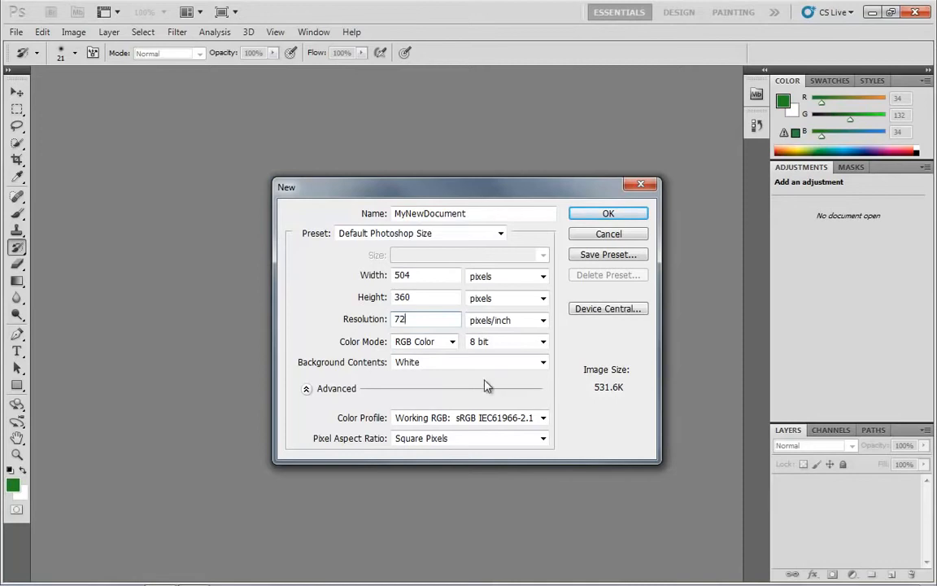
pyautogui.click(306, 389)
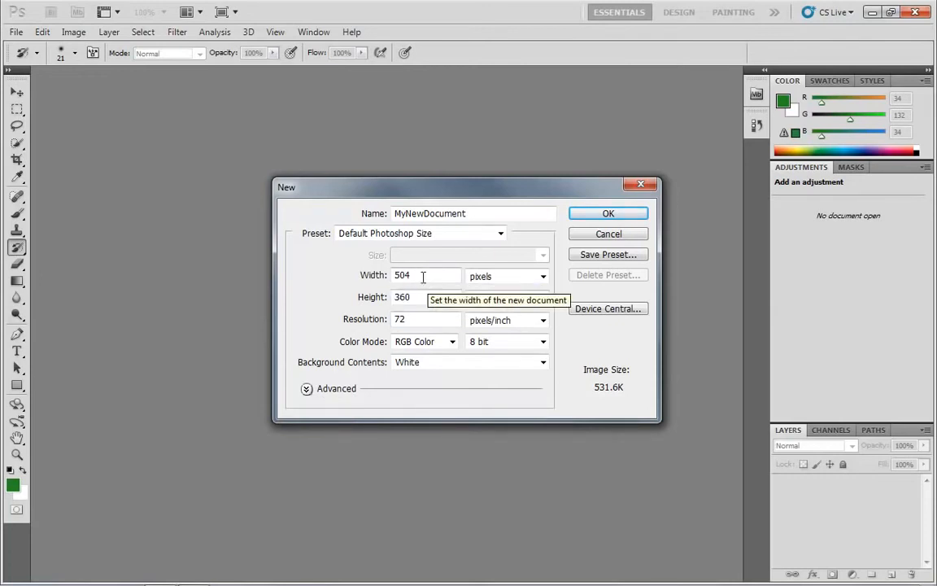
# Switch the width and height units to inches and back to pixels.
pyautogui.click(482, 281)
pyautogui.click(492, 304)
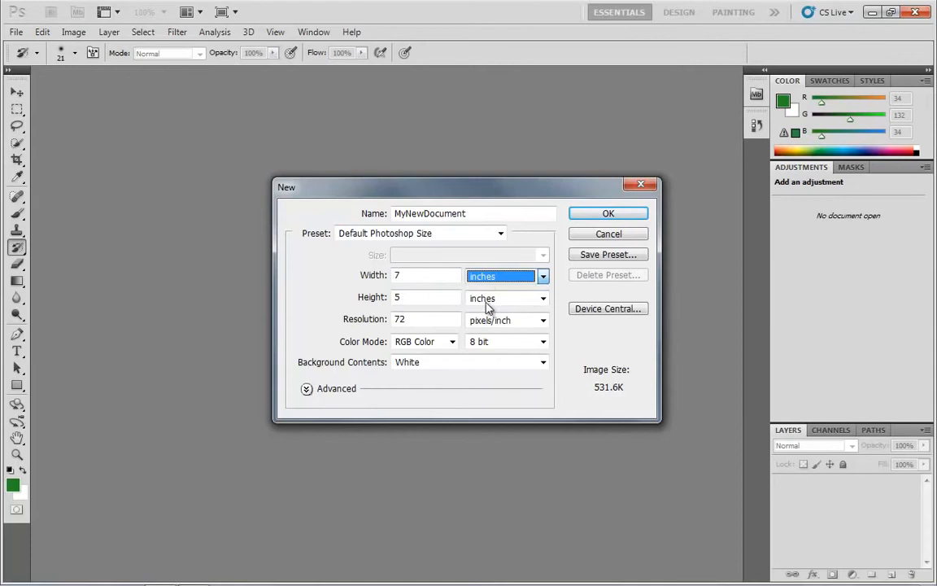
pyautogui.click(489, 279)
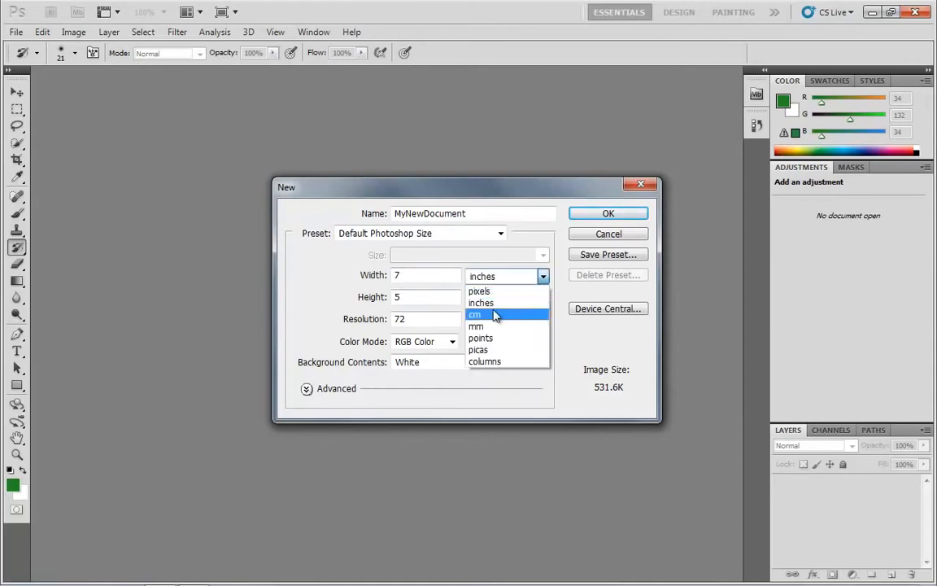
pyautogui.click(480, 291)
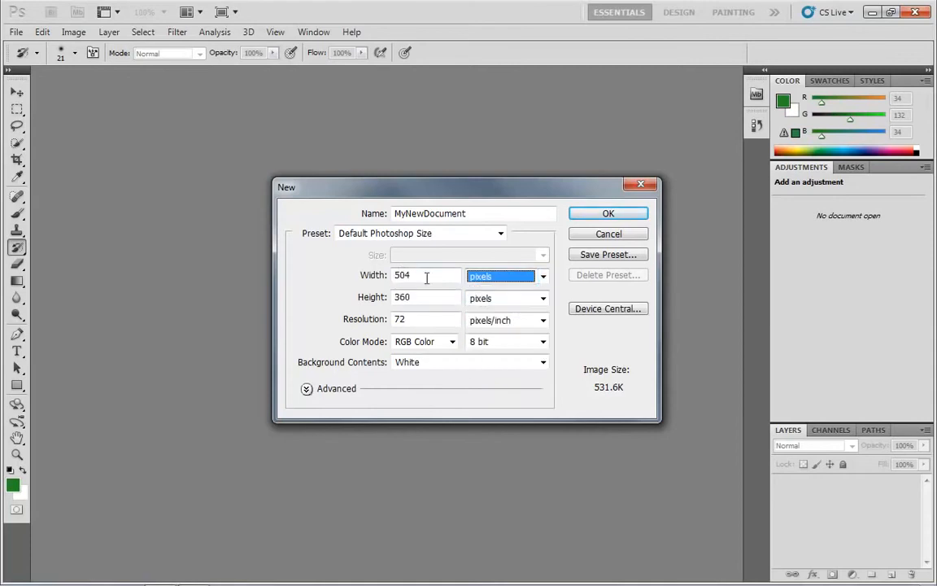
# Set the width and height units to inches and the resolution to 150 pixels/inch.
pyautogui.click(485, 279)
pyautogui.doubleClick(425, 319)
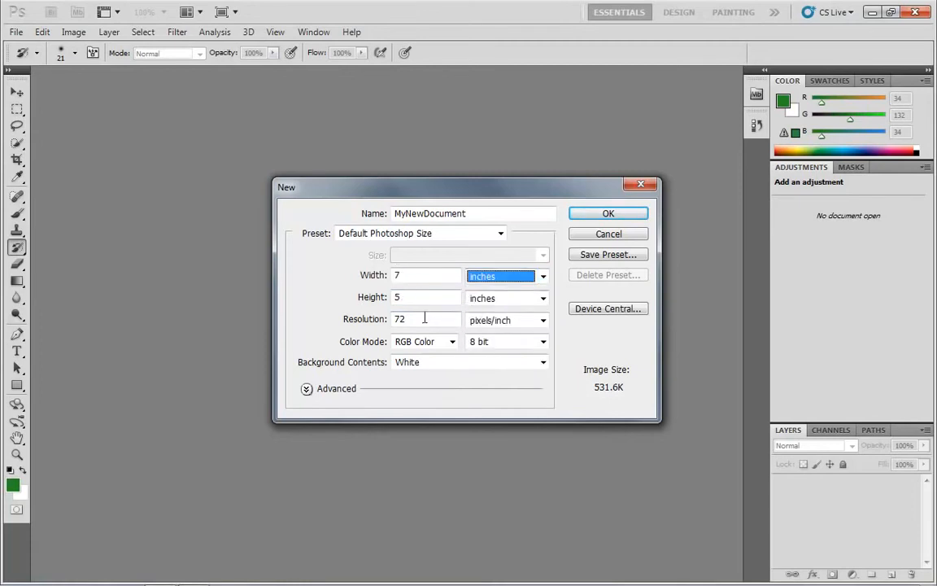
pyautogui.write('150')
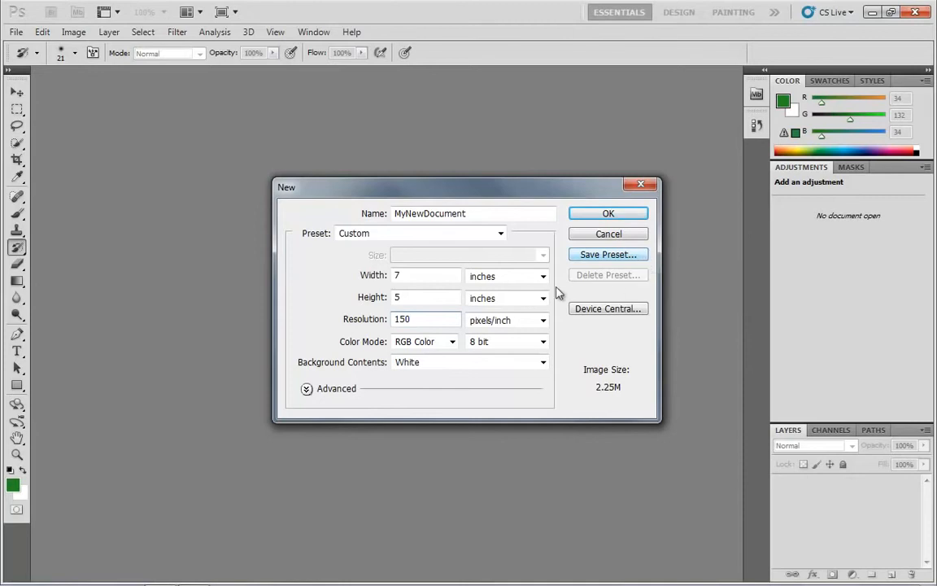
# Express the new document's width and height in pixels.
pyautogui.click(427, 299)
pyautogui.click(516, 276)
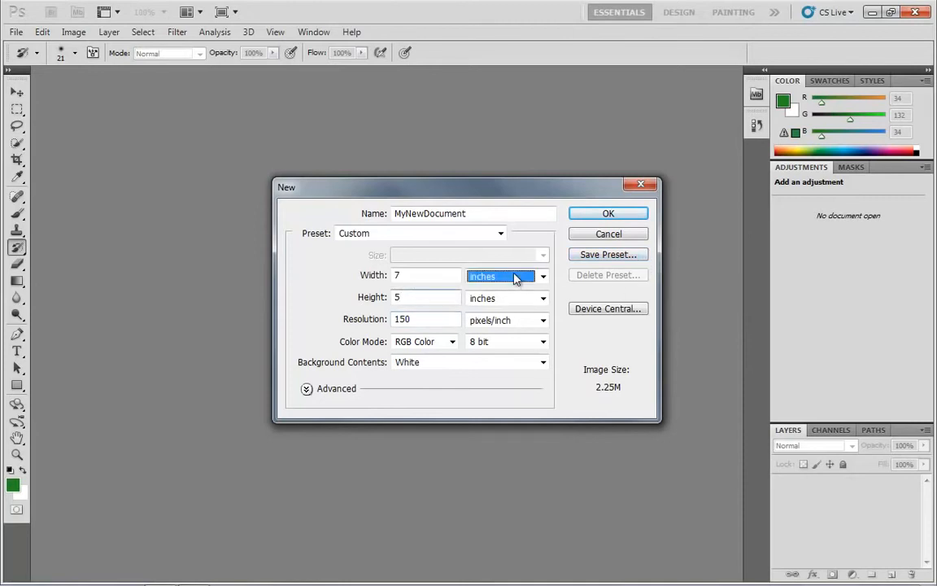
pyautogui.click(511, 290)
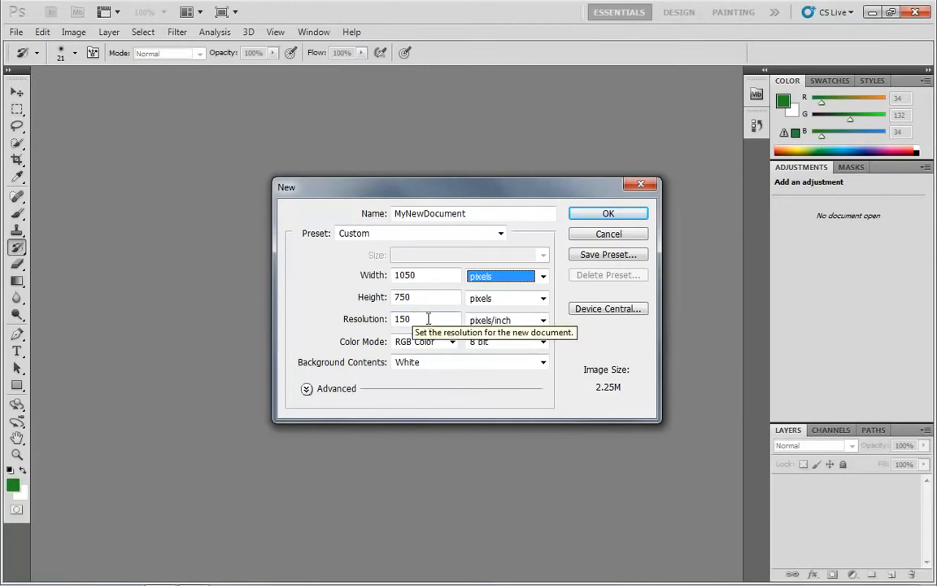
# Check the available resolution units, choosing pixels/inch, and select the resolution value.
pyautogui.click(478, 321)
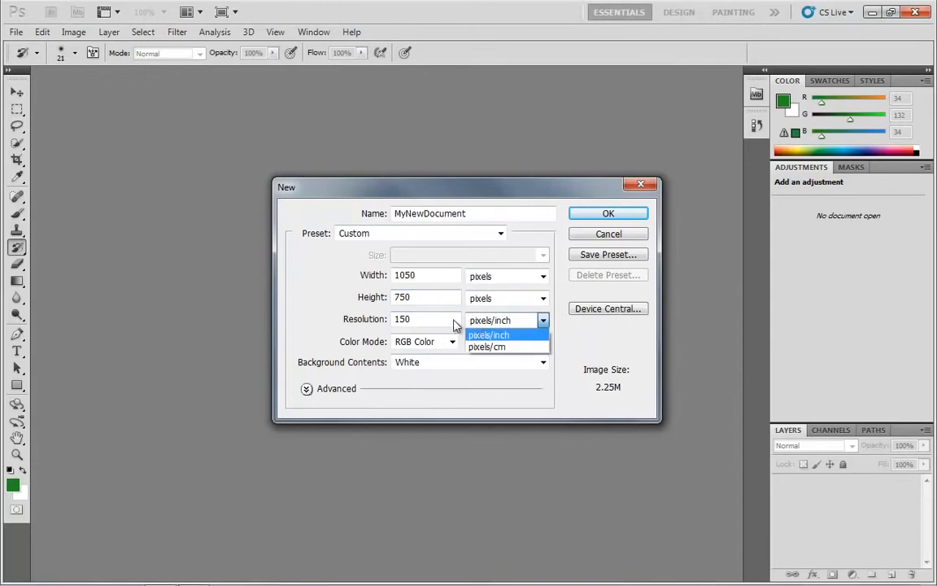
pyautogui.click(515, 336)
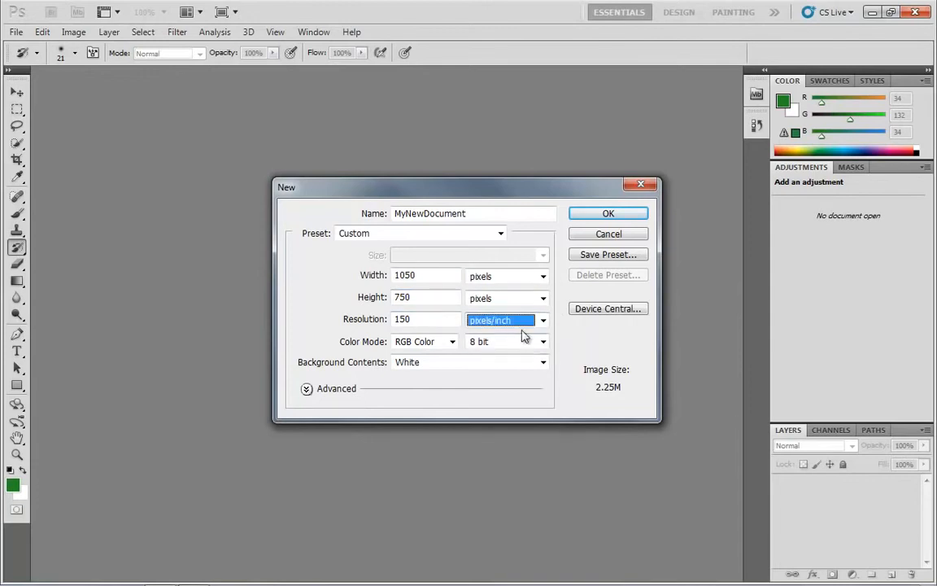
pyautogui.click(508, 321)
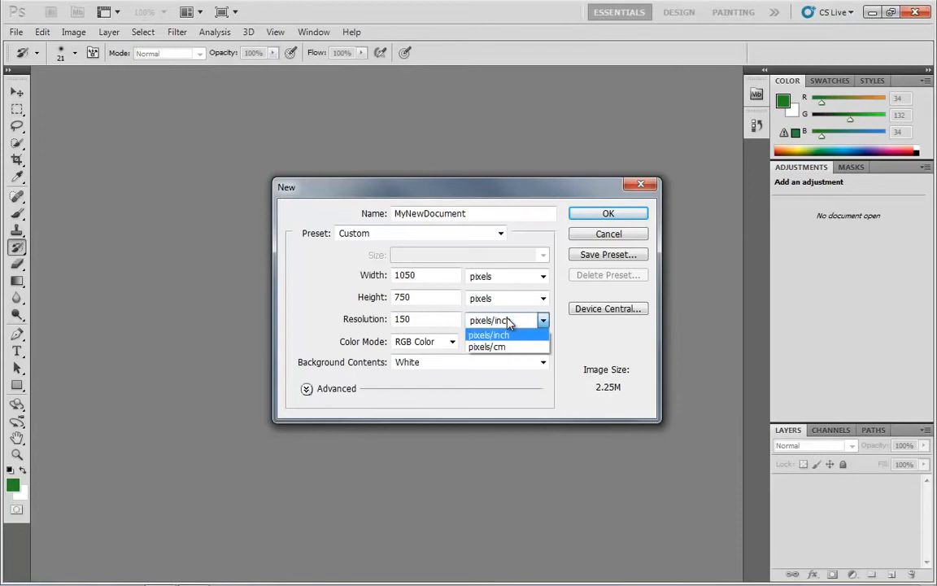
pyautogui.click(435, 322)
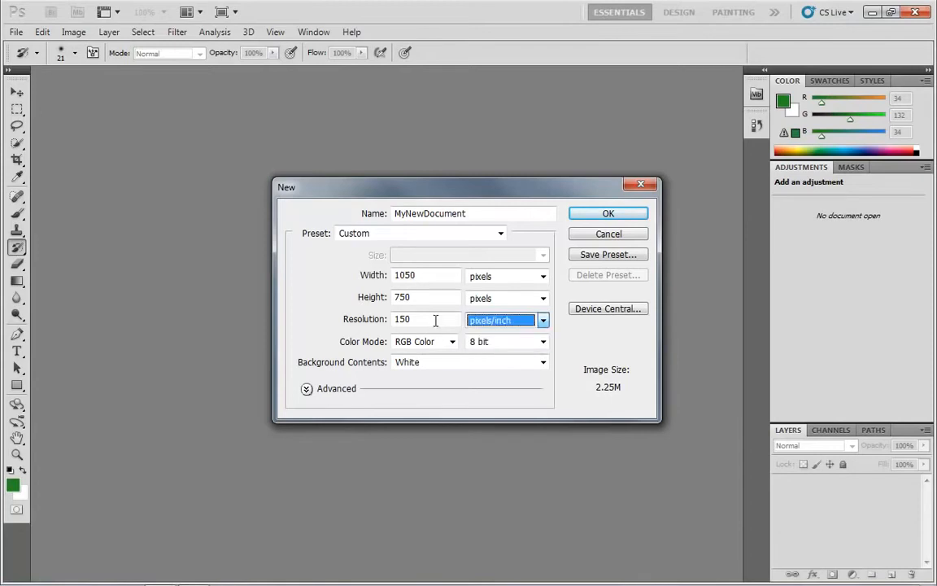
pyautogui.moveTo(437, 317); pyautogui.dragTo(336, 329)
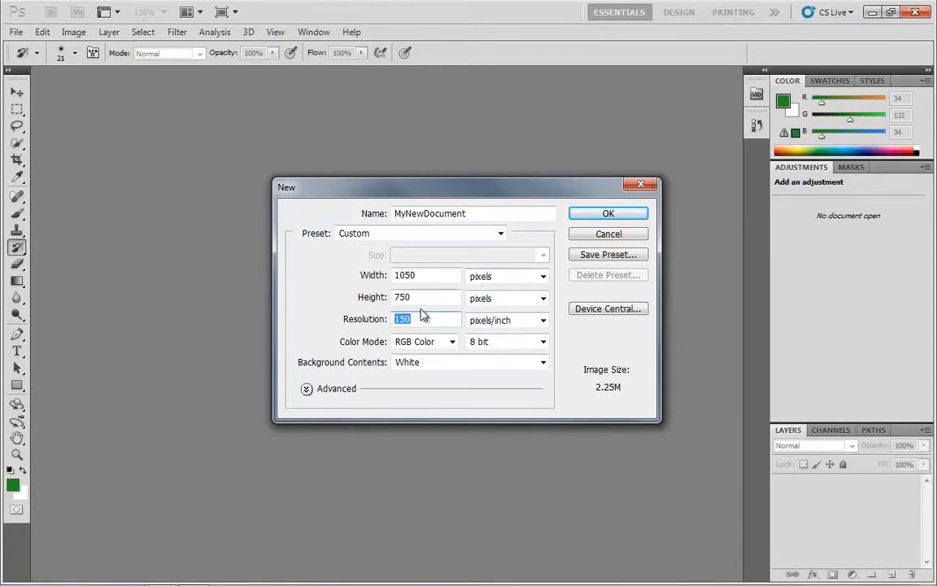
# Toggle the width and height units between inches and pixels, ending on inches.
pyautogui.click(493, 277)
pyautogui.click(494, 301)
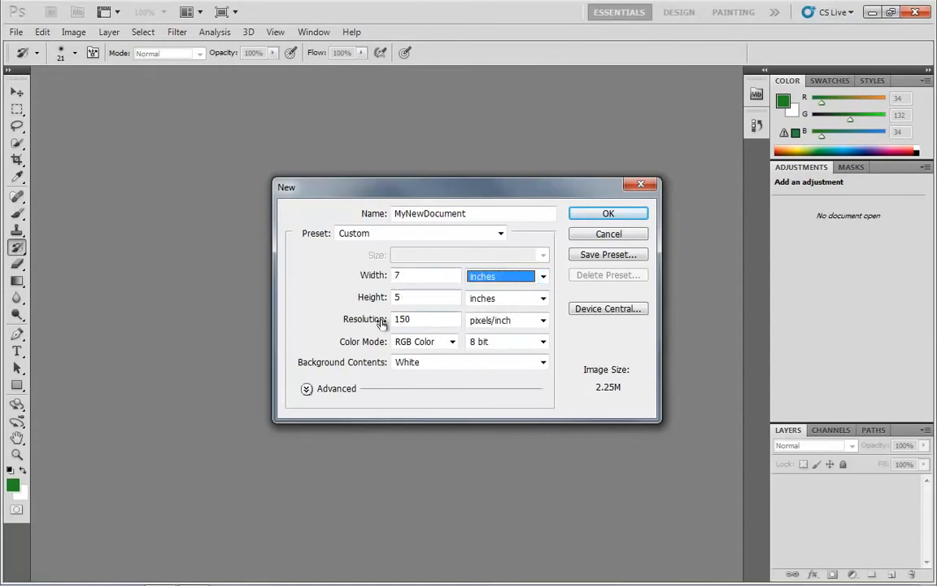
pyautogui.click(482, 280)
pyautogui.click(485, 287)
pyautogui.click(486, 281)
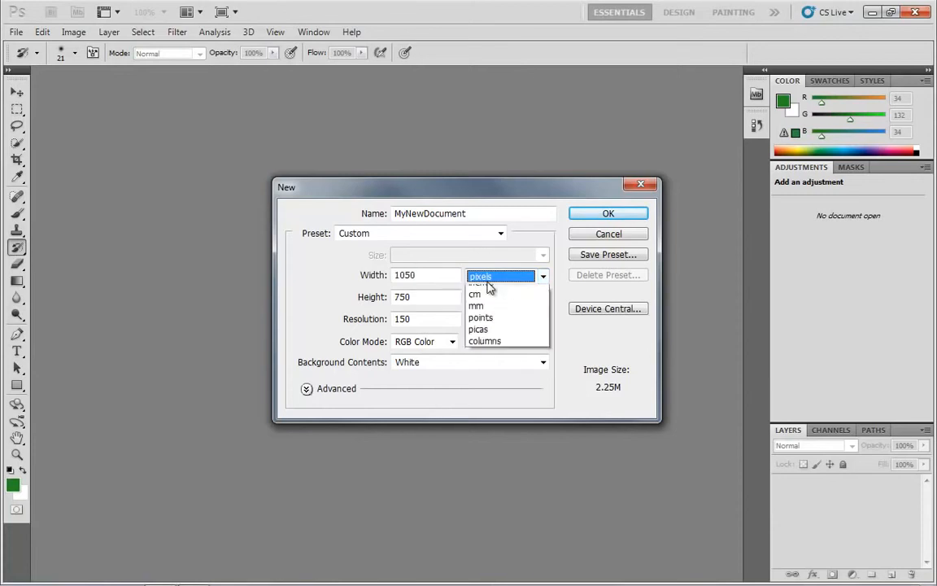
pyautogui.click(486, 299)
# Try resolutions of 72 and 150 pixels/inch for the 7 by 5 inch document.
pyautogui.doubleClick(427, 316)
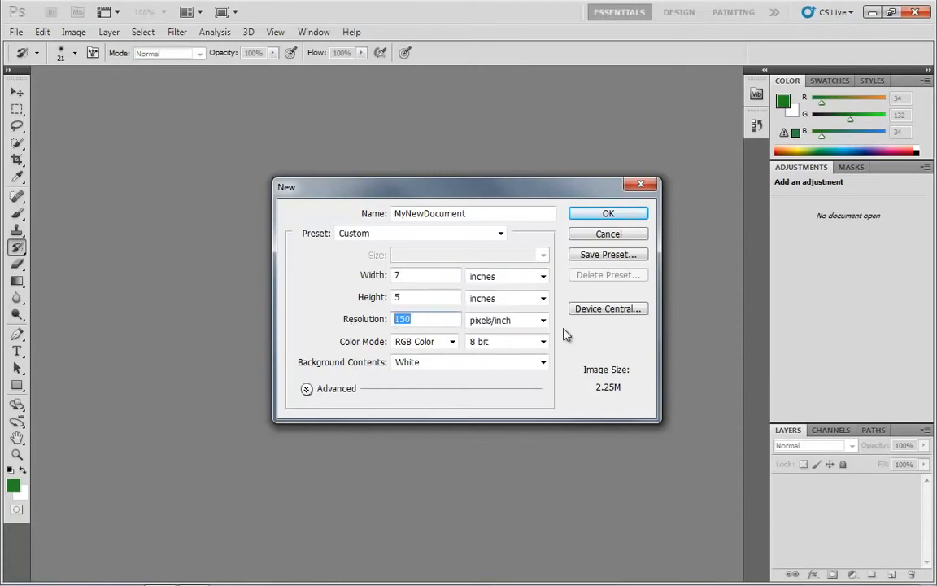
pyautogui.write('72')
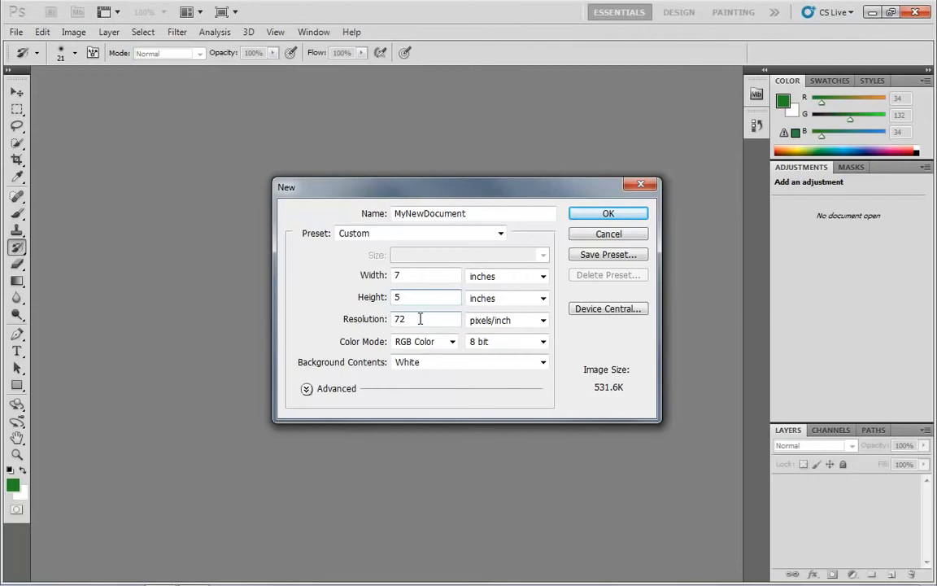
pyautogui.press('Tab')
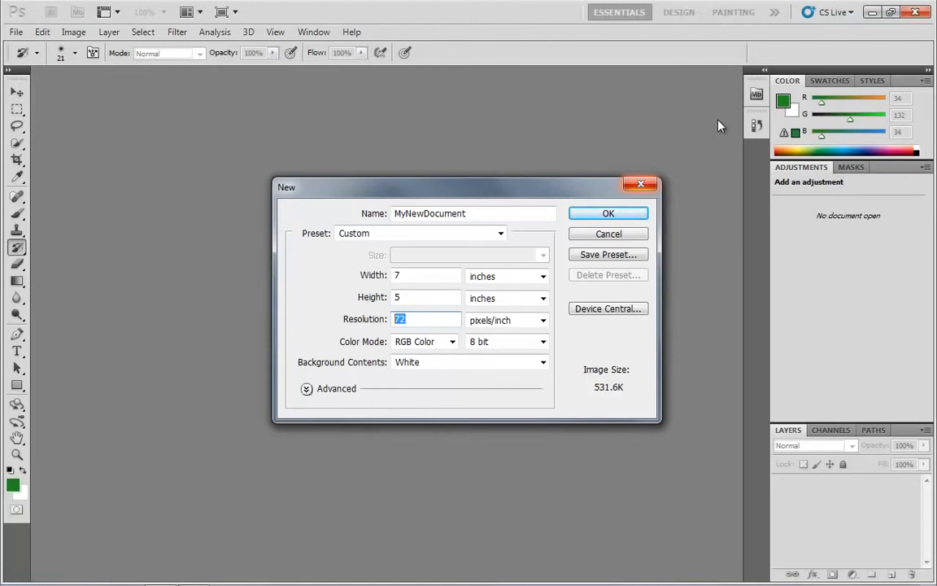
pyautogui.write('150')
# Set the new document's resolution to 300 pixels/inch.
pyautogui.moveTo(418, 324); pyautogui.dragTo(345, 319)
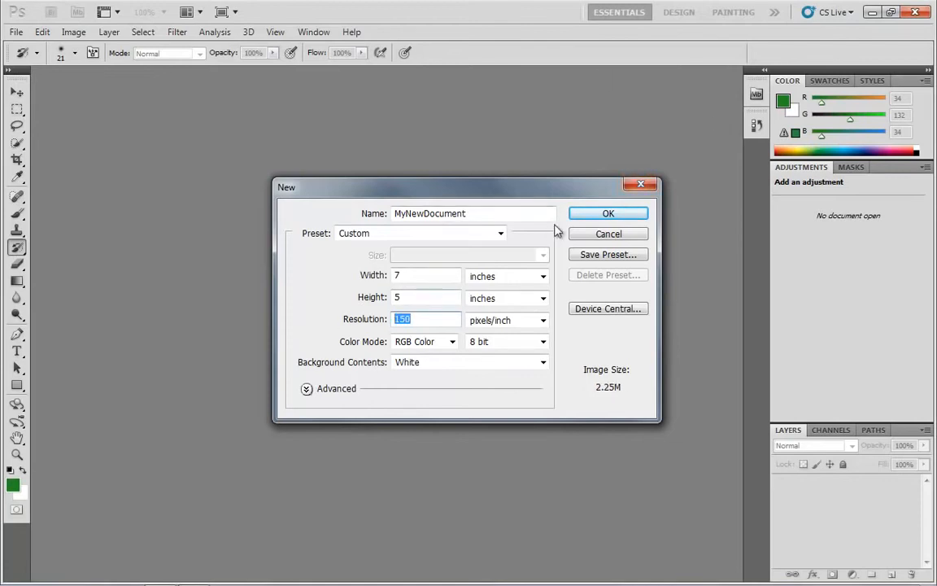
pyautogui.write('300')
pyautogui.moveTo(426, 320); pyautogui.dragTo(324, 320)
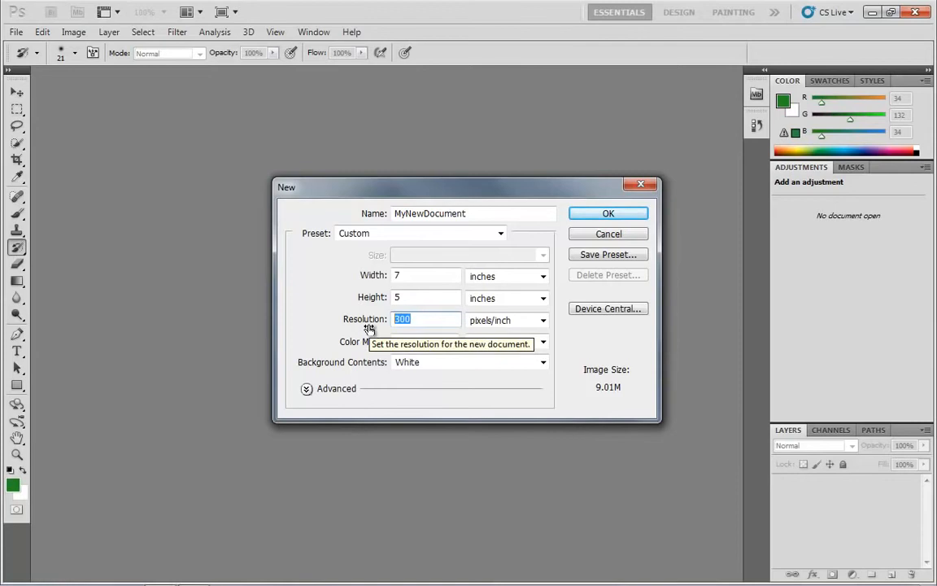
pyautogui.click(416, 318)
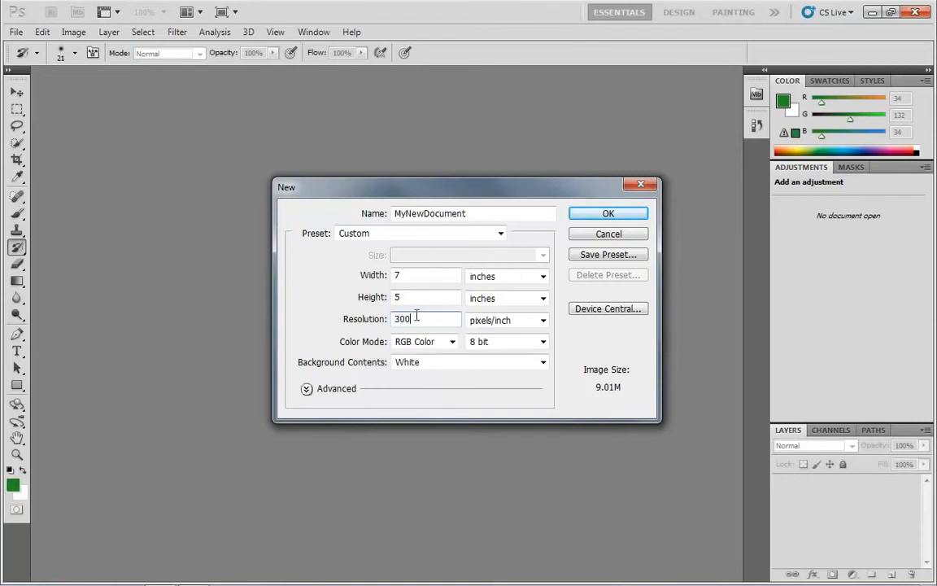
# Compare resolutions of 72 and 300 pixels/inch for the 7 by 5 inch document, ending on 300.
pyautogui.click(346, 322)
pyautogui.write('72')
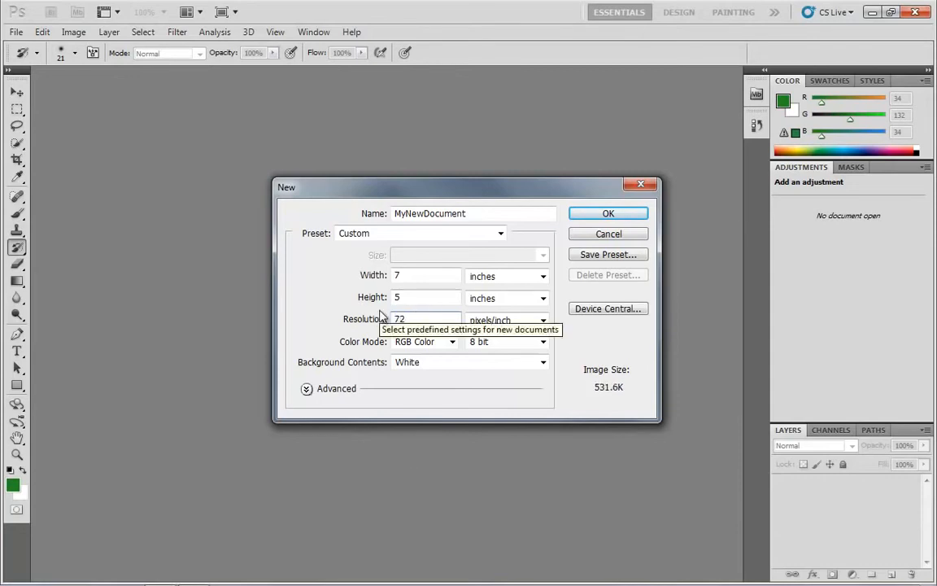
pyautogui.doubleClick(426, 319)
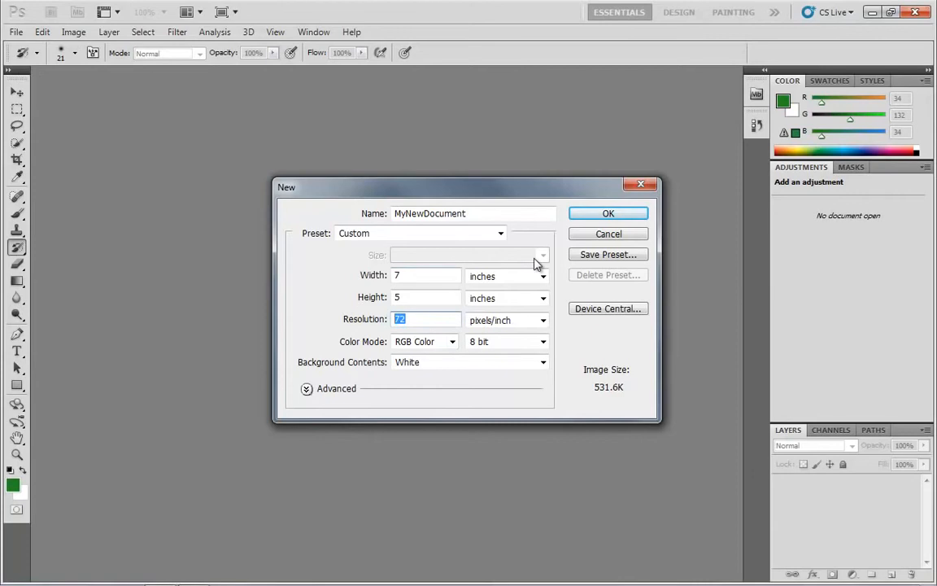
pyautogui.write('300')
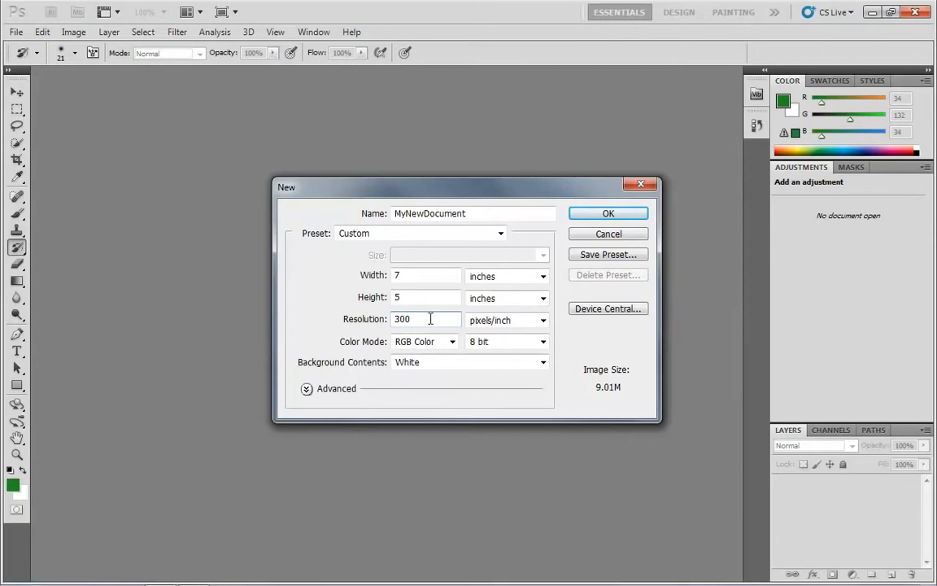
pyautogui.moveTo(430, 319); pyautogui.dragTo(367, 320)
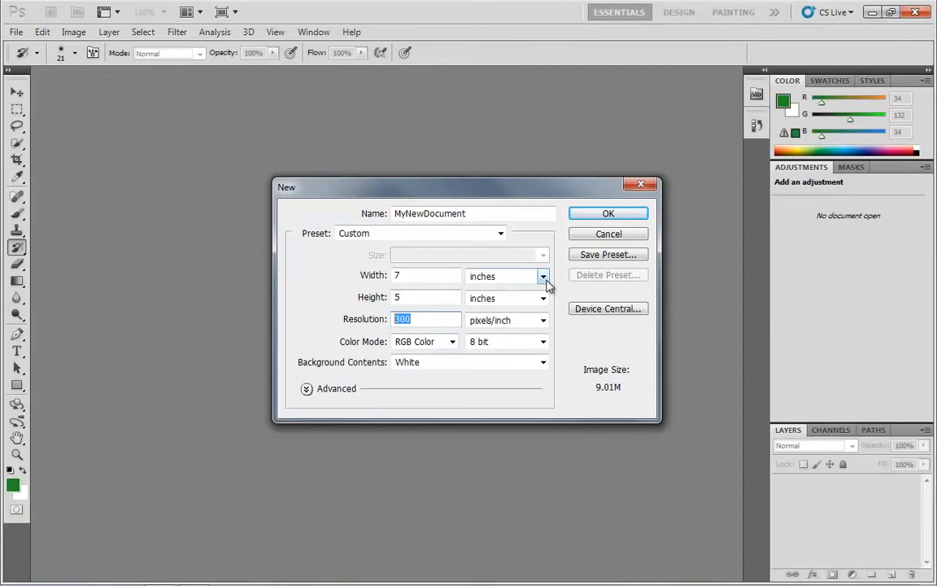
pyautogui.write('72')
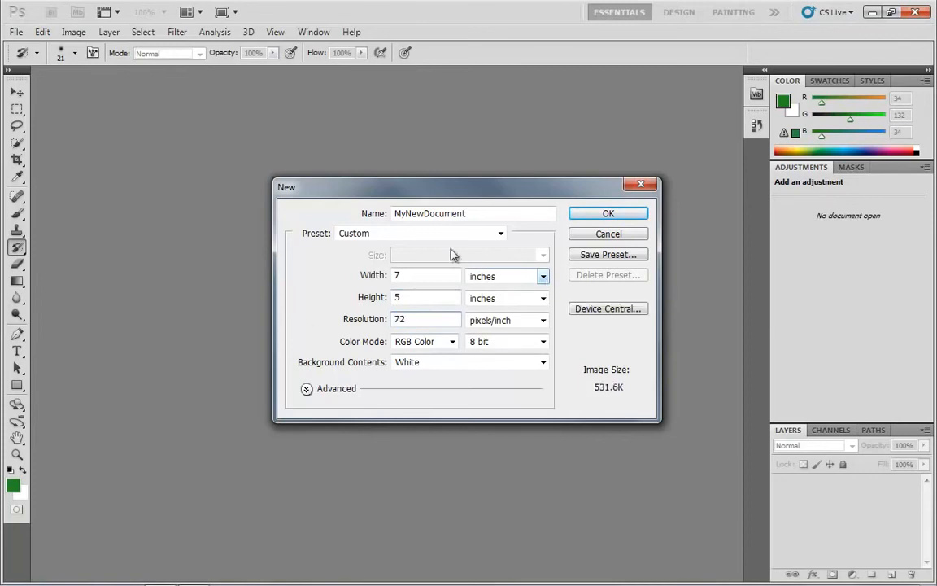
pyautogui.doubleClick(413, 318)
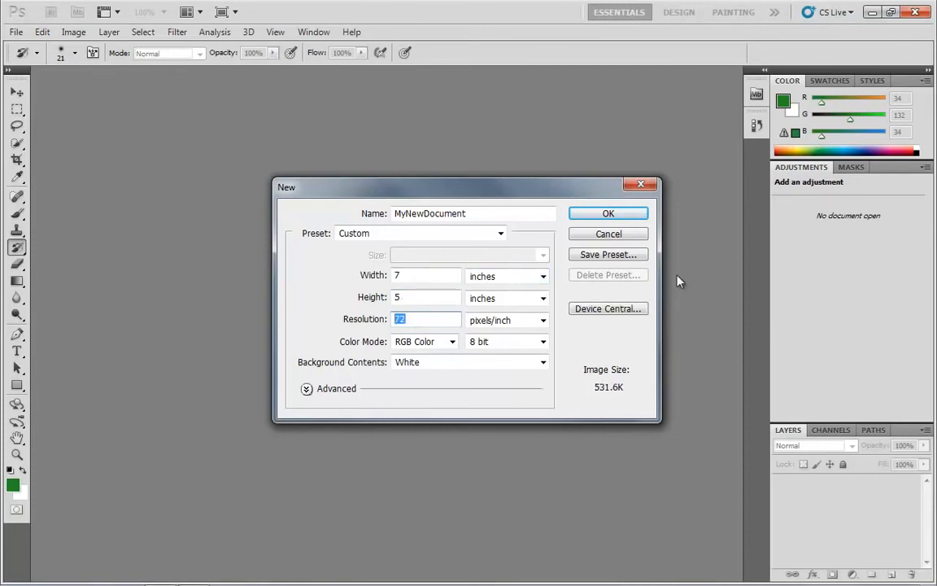
pyautogui.write('300')
# Switch the new document's color mode between RGB Color and CMYK Color, ending on RGB Color.
pyautogui.click(449, 344)
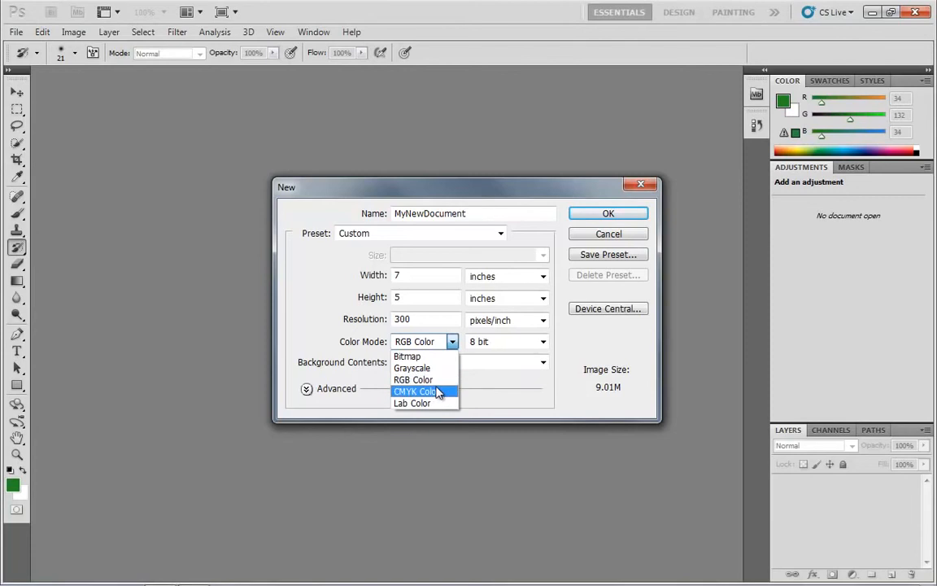
pyautogui.click(437, 380)
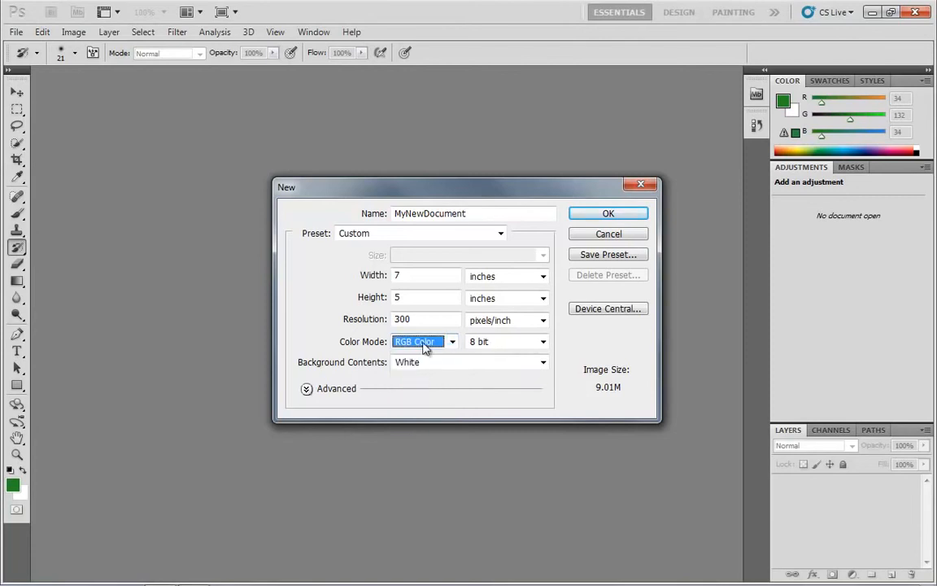
pyautogui.click(423, 343)
pyautogui.click(425, 391)
pyautogui.click(431, 342)
pyautogui.click(425, 380)
pyautogui.click(439, 342)
pyautogui.click(429, 389)
pyautogui.click(433, 344)
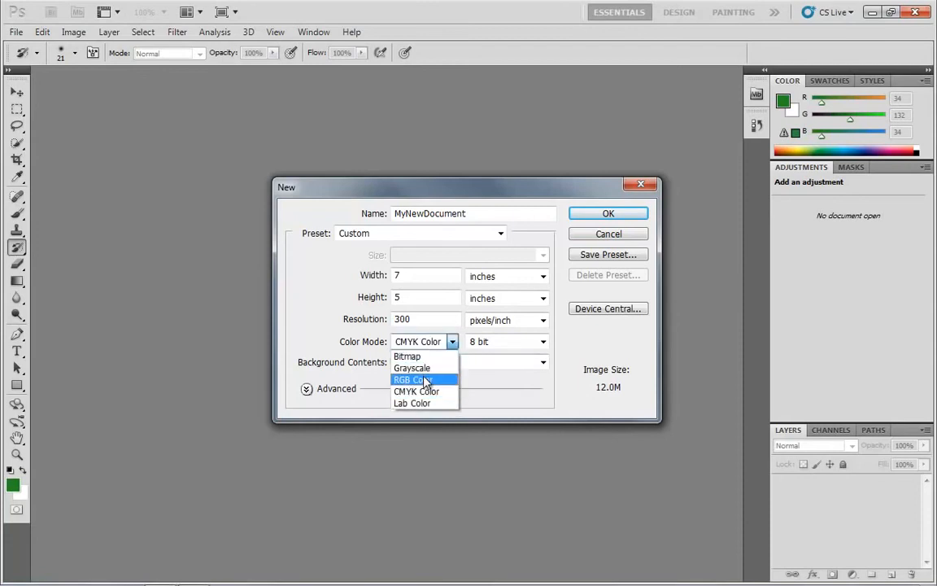
pyautogui.click(425, 380)
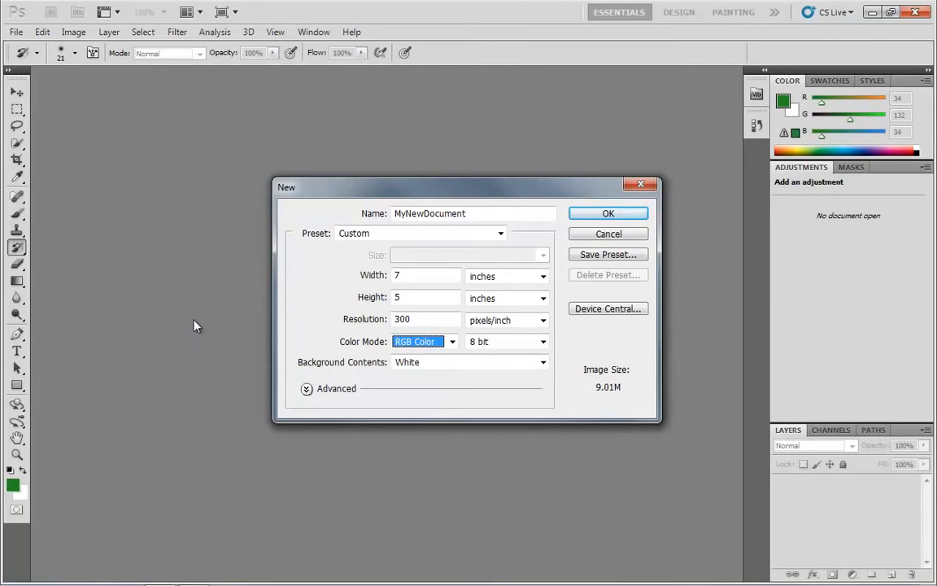
# Try the 16 bit and 32 bit color depths for the new document, ending on 16 bit.
pyautogui.click(543, 345)
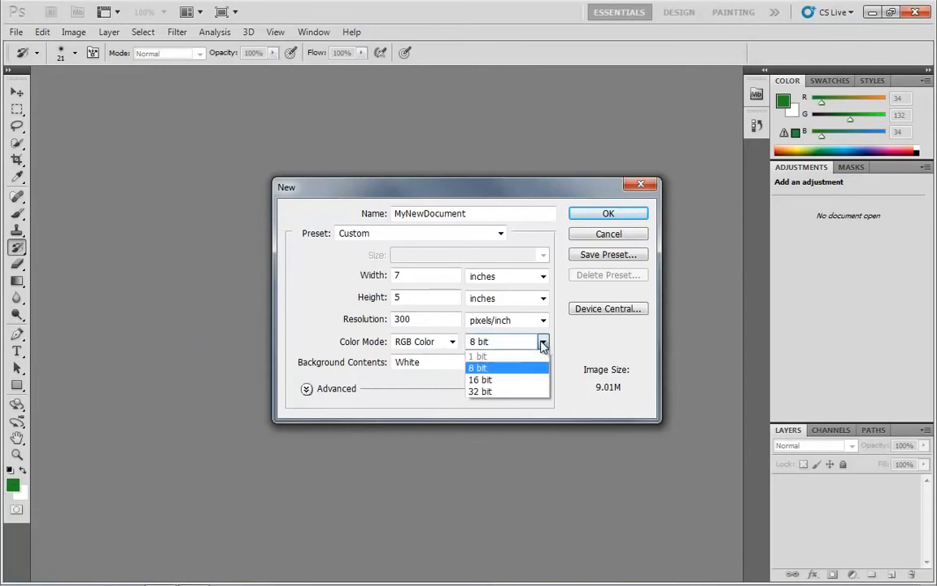
pyautogui.click(492, 380)
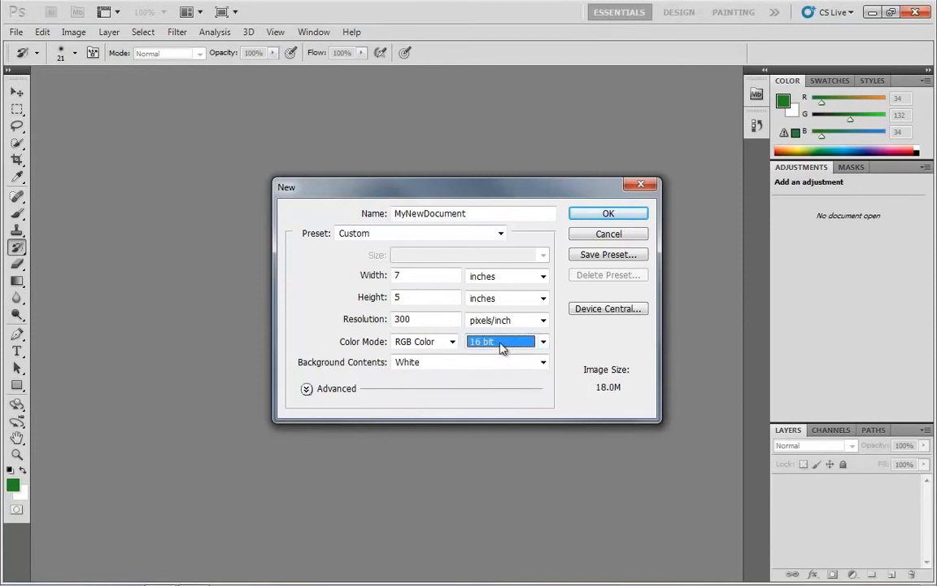
pyautogui.click(502, 349)
pyautogui.click(484, 389)
pyautogui.click(495, 349)
pyautogui.click(487, 380)
# Alternate the color mode of the 16 bit document between CMYK Color and RGB Color, ending on CMYK Color.
pyautogui.click(452, 341)
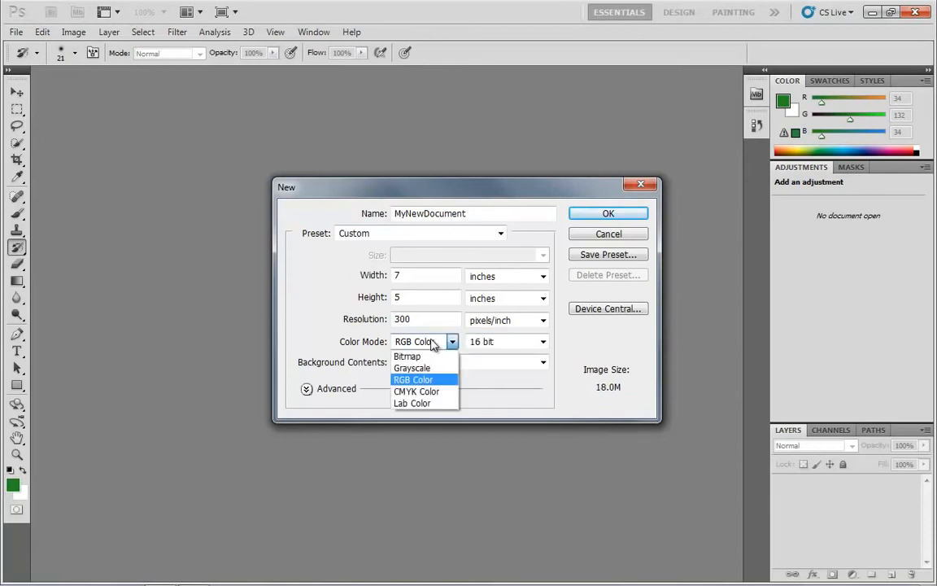
pyautogui.click(423, 392)
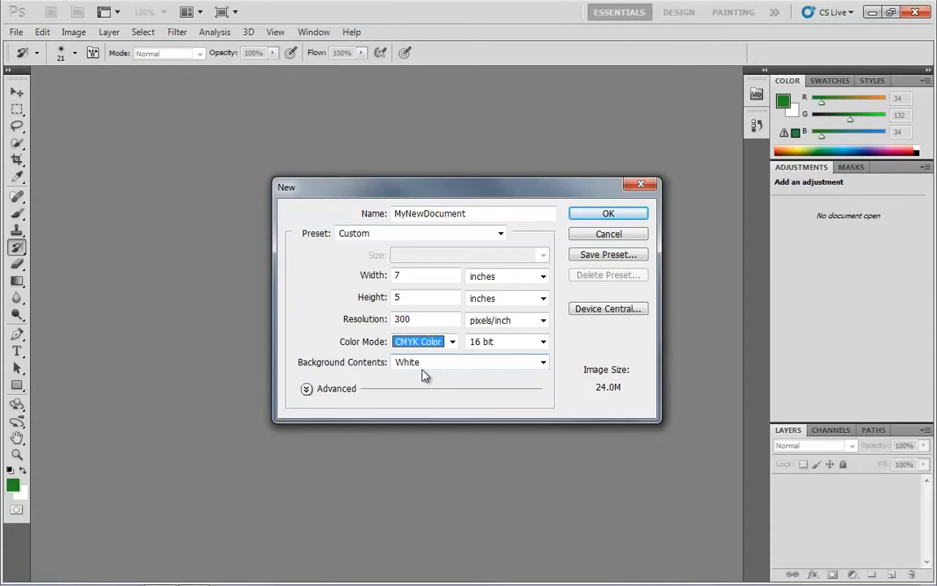
pyautogui.click(412, 343)
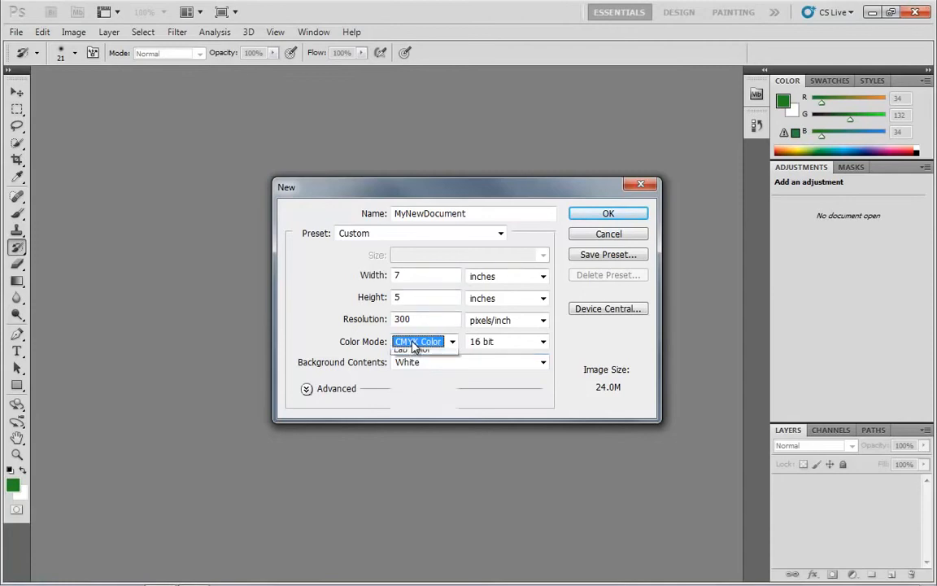
pyautogui.click(423, 376)
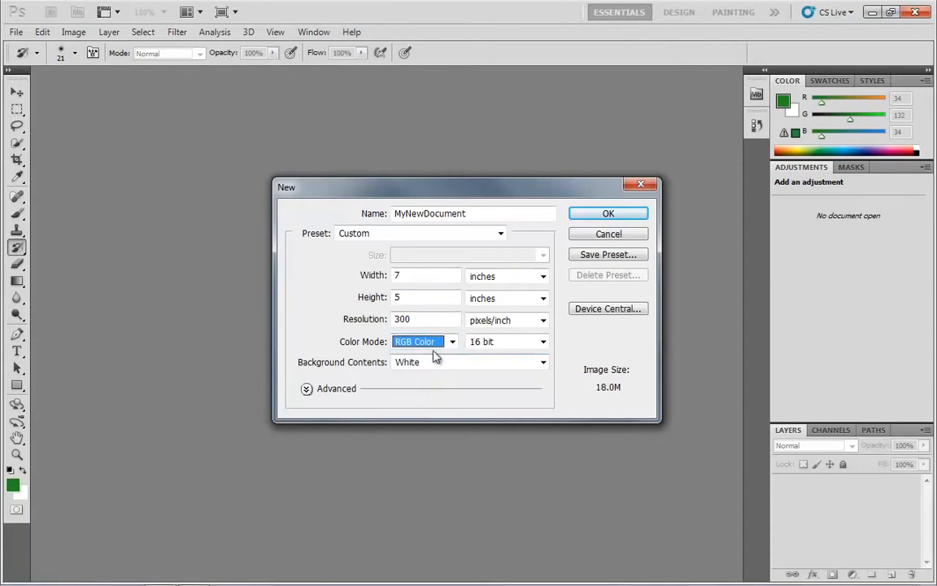
pyautogui.click(451, 341)
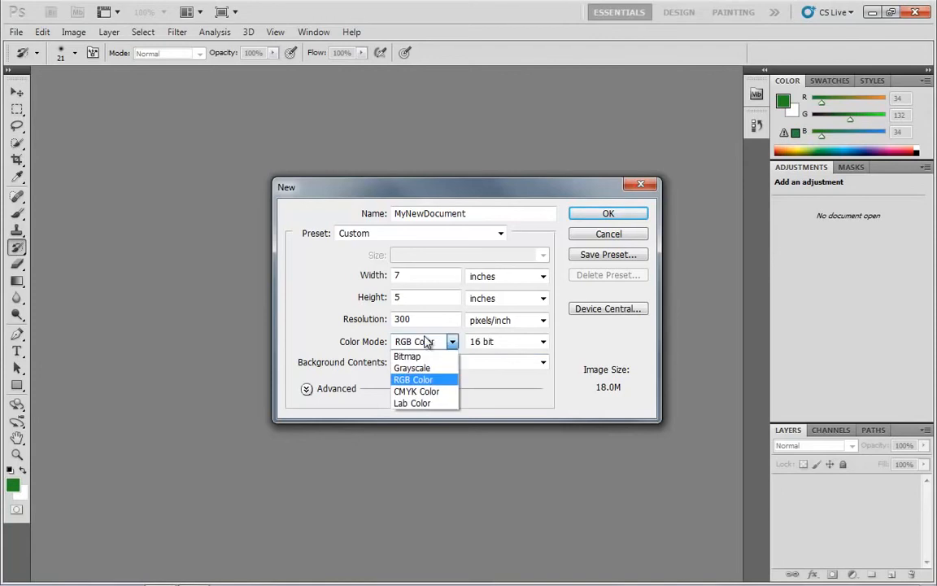
pyautogui.click(421, 393)
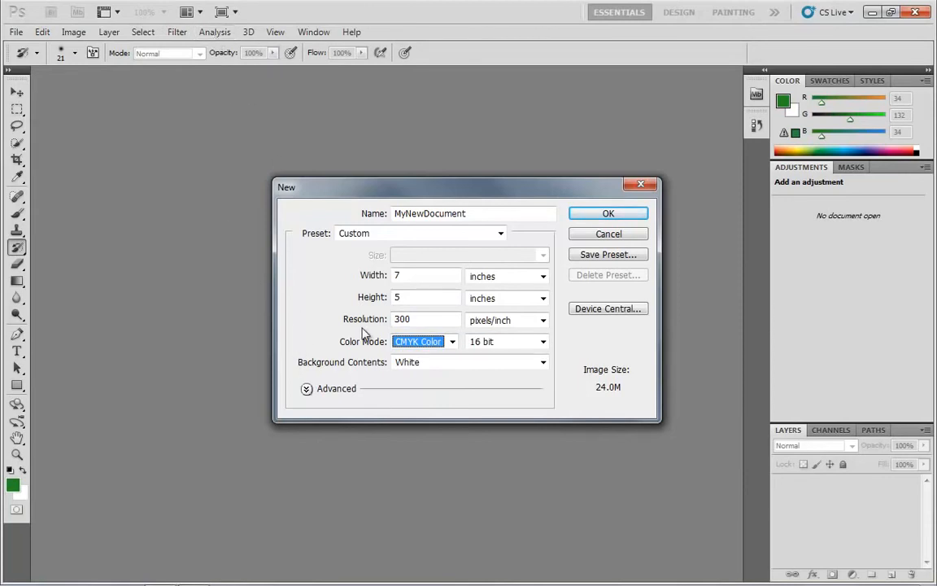
# Set the background contents to Transparent and, in the advanced settings, choose the Working CMYK: U.S. Web Coated (SWOP) v2 color profile.
pyautogui.click(434, 364)
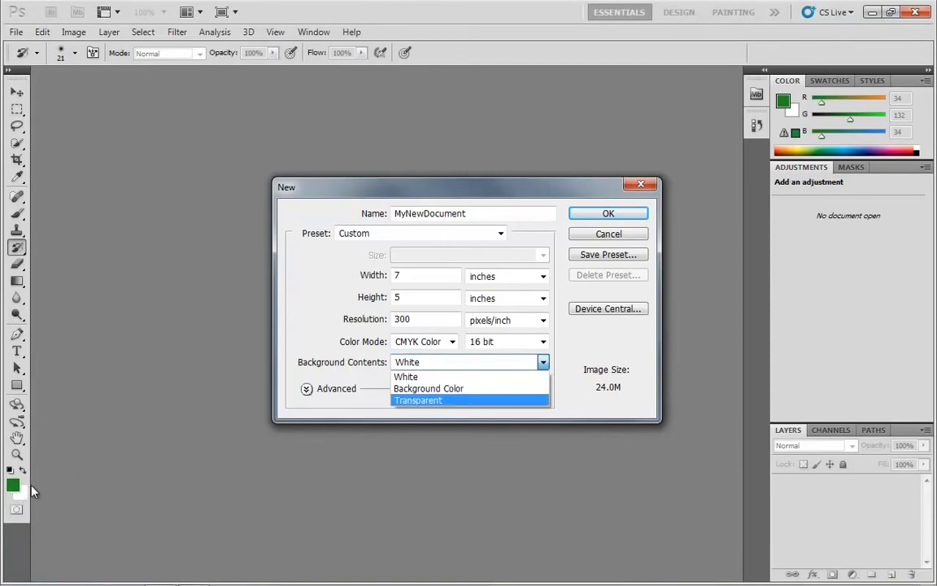
pyautogui.click(418, 401)
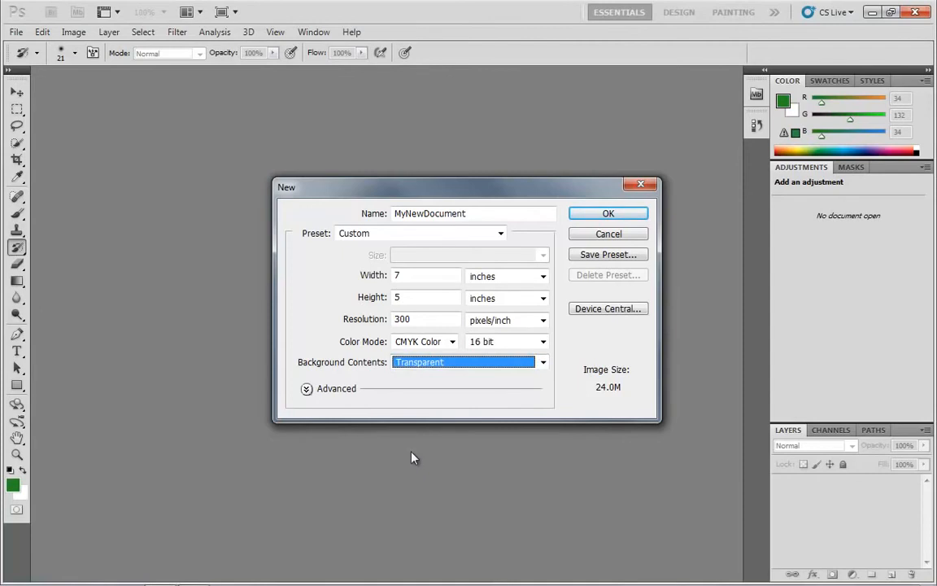
pyautogui.click(313, 392)
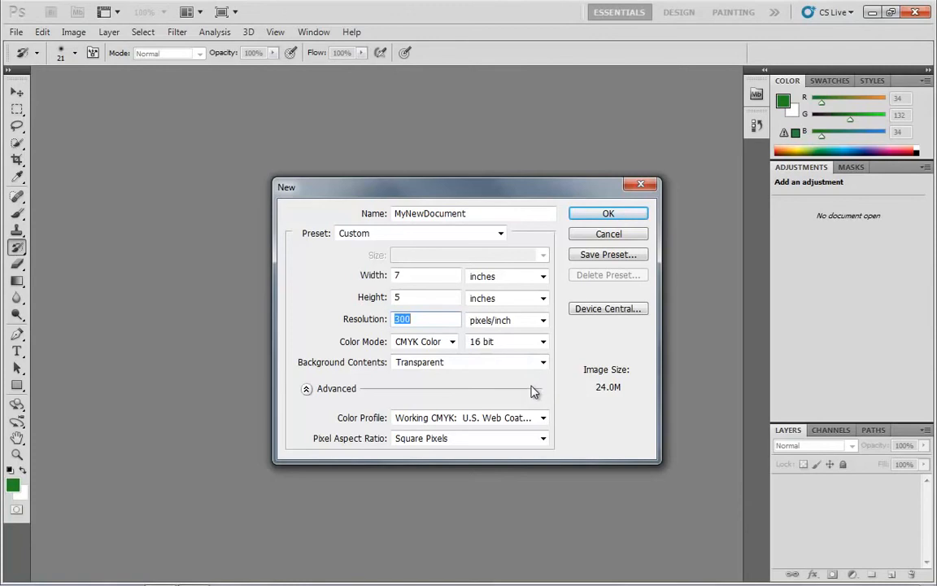
pyautogui.click(543, 418)
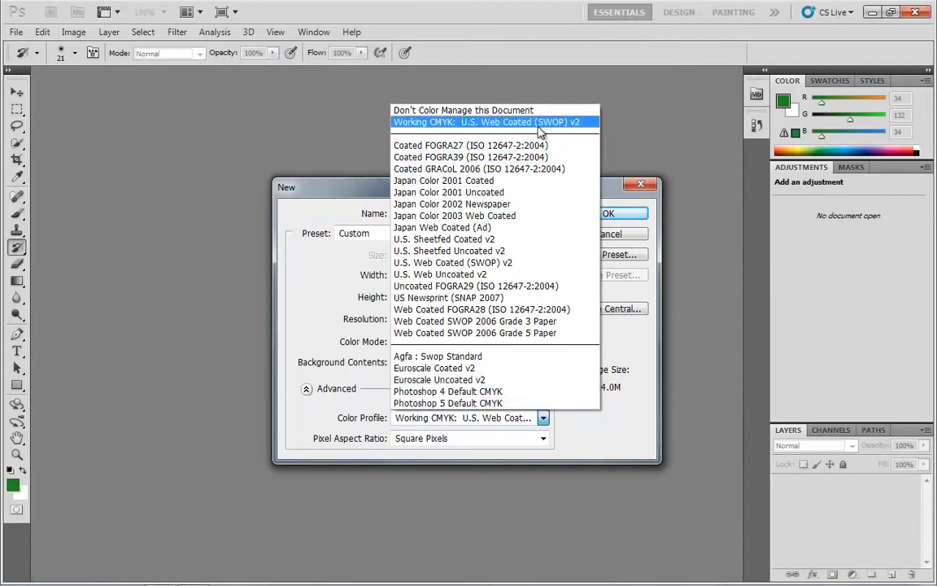
pyautogui.click(445, 122)
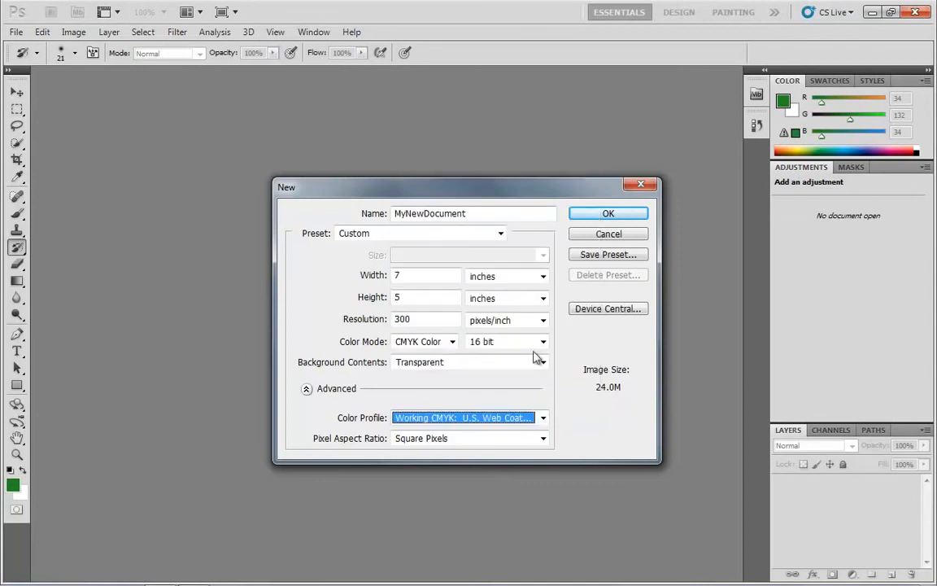
# Set the color mode to RGB Color and review the pixel aspect ratio options, keeping Square Pixels.
pyautogui.click(419, 341)
pyautogui.click(412, 379)
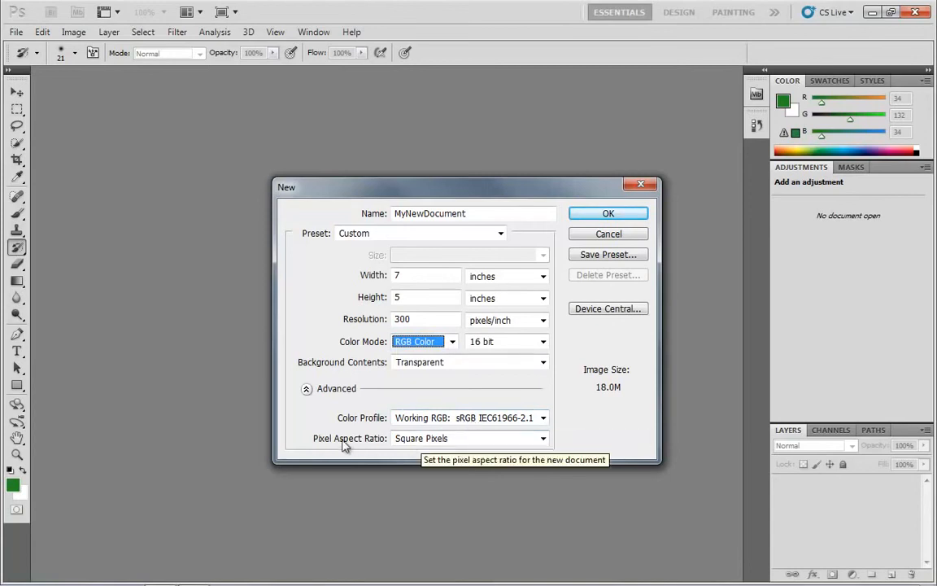
pyautogui.click(439, 440)
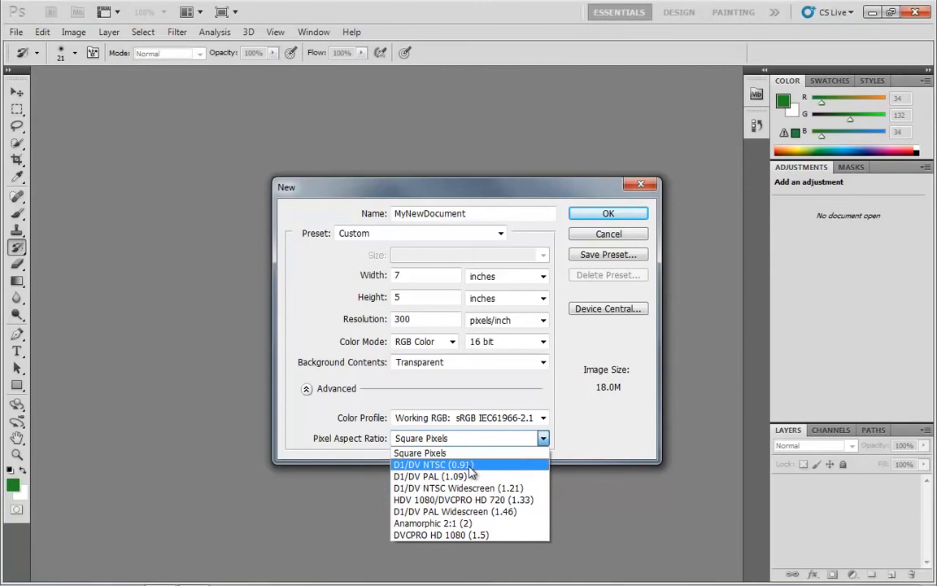
pyautogui.click(422, 452)
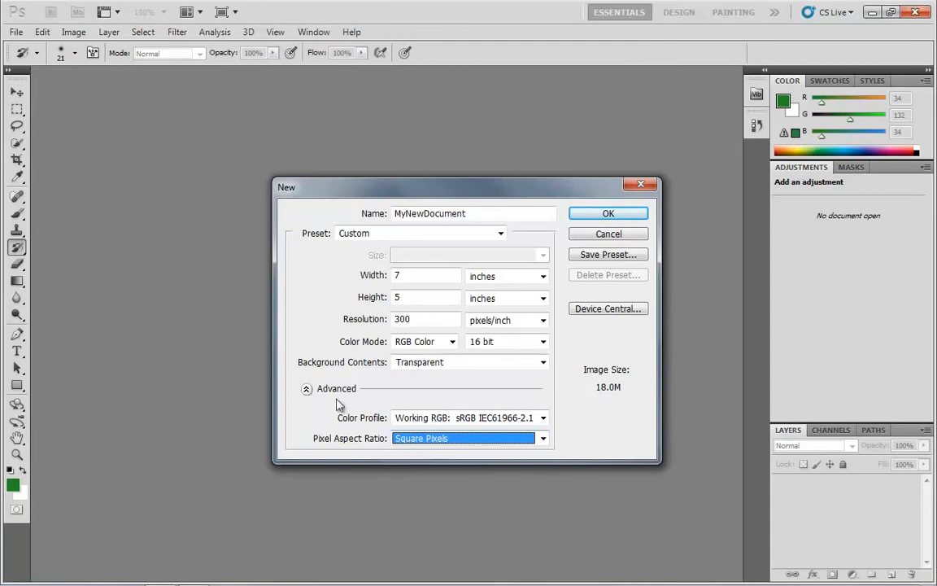
pyautogui.click(439, 439)
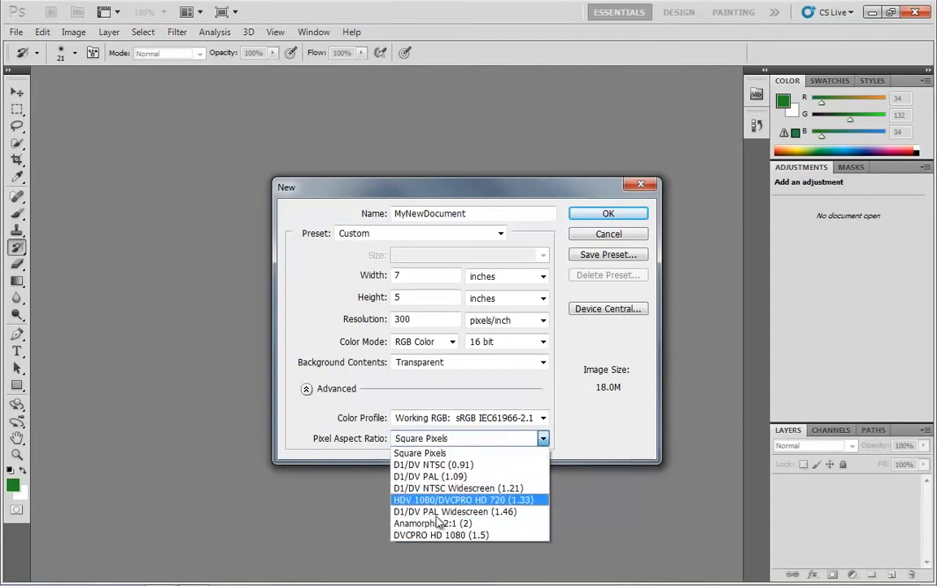
pyautogui.click(431, 457)
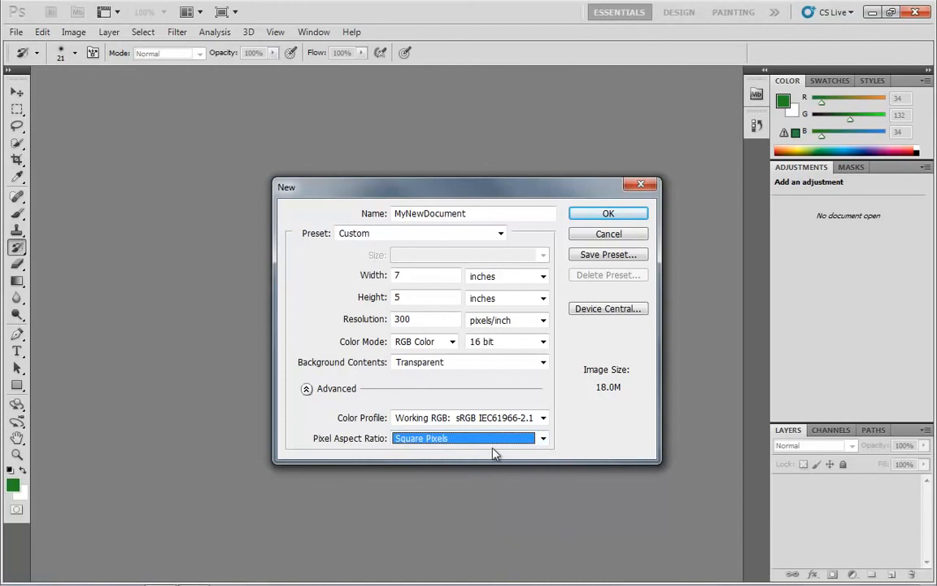
pyautogui.click(467, 443)
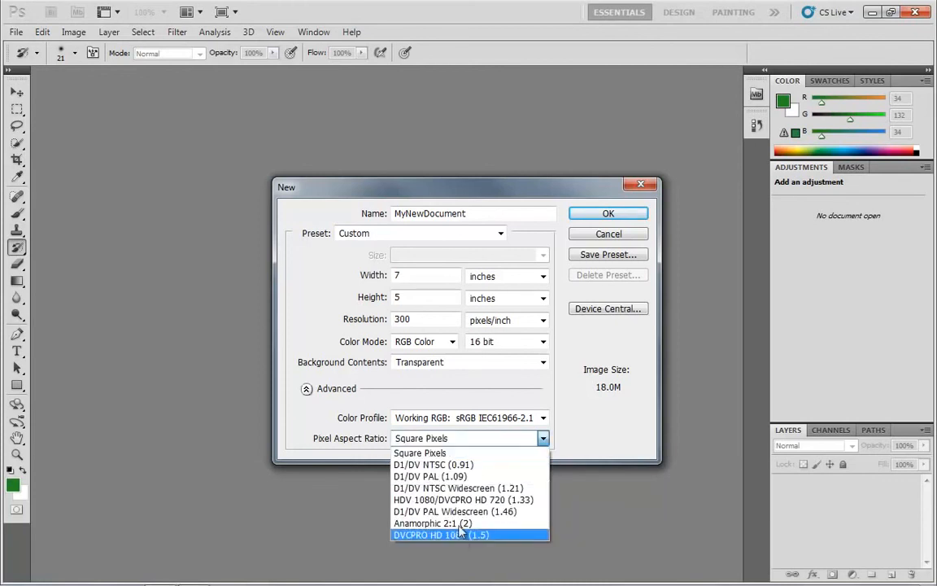
pyautogui.click(421, 453)
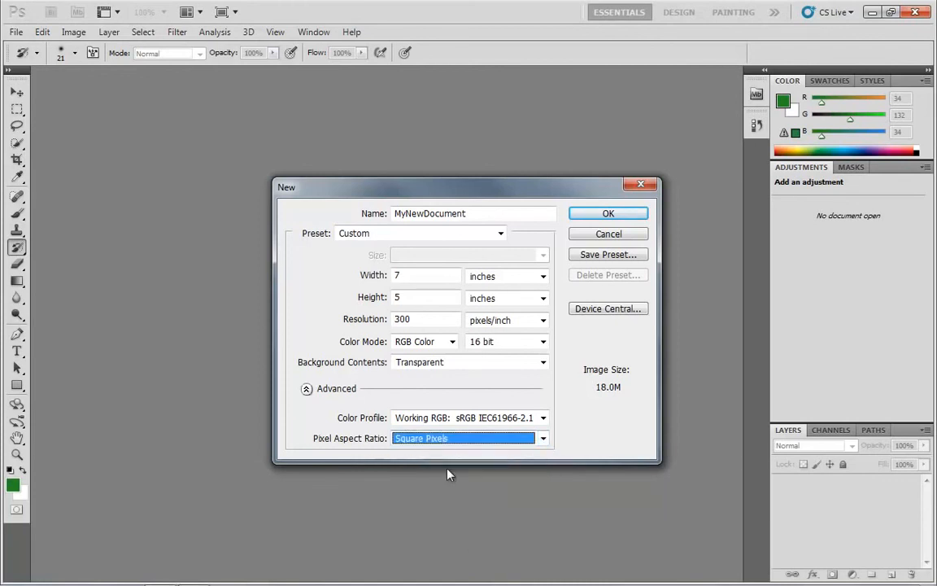
pyautogui.click(435, 444)
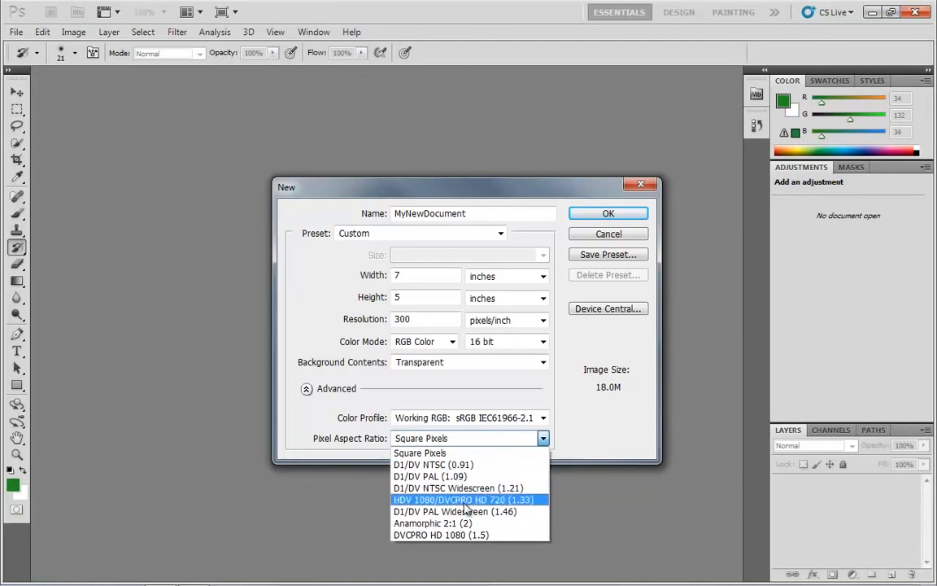
pyautogui.click(465, 453)
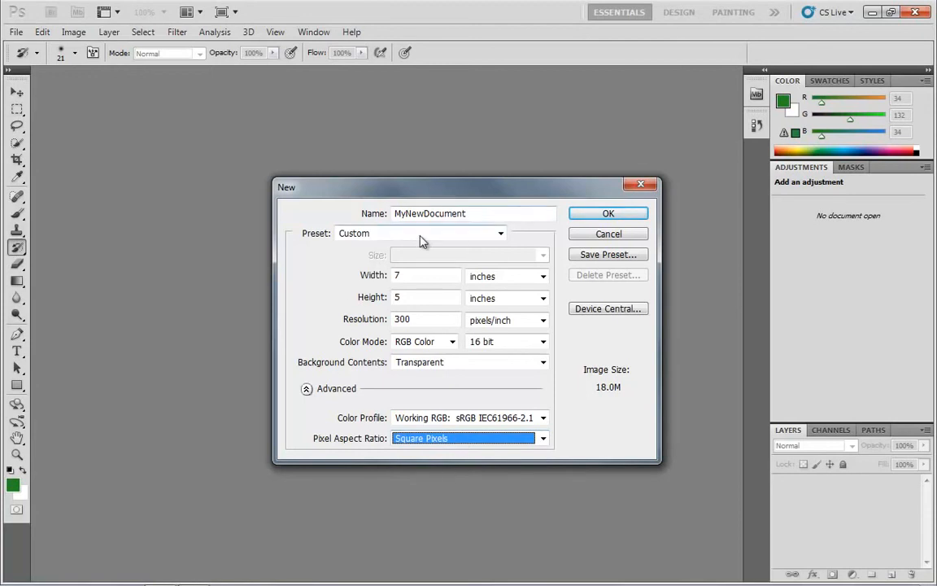
# Look at the new-document presets in Device Central, then close it and reopen the settings for a new Photoshop document.
pyautogui.click(611, 310)
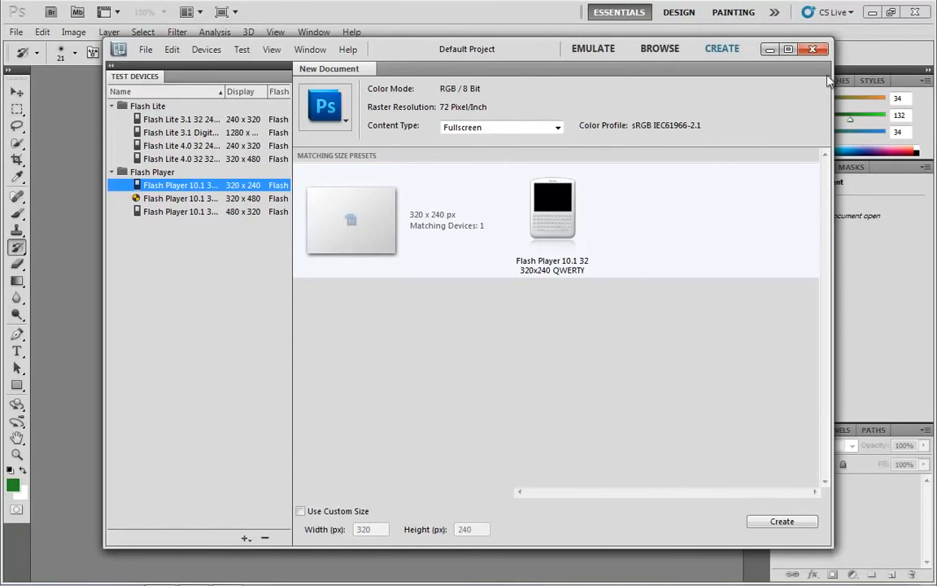
pyautogui.click(814, 51)
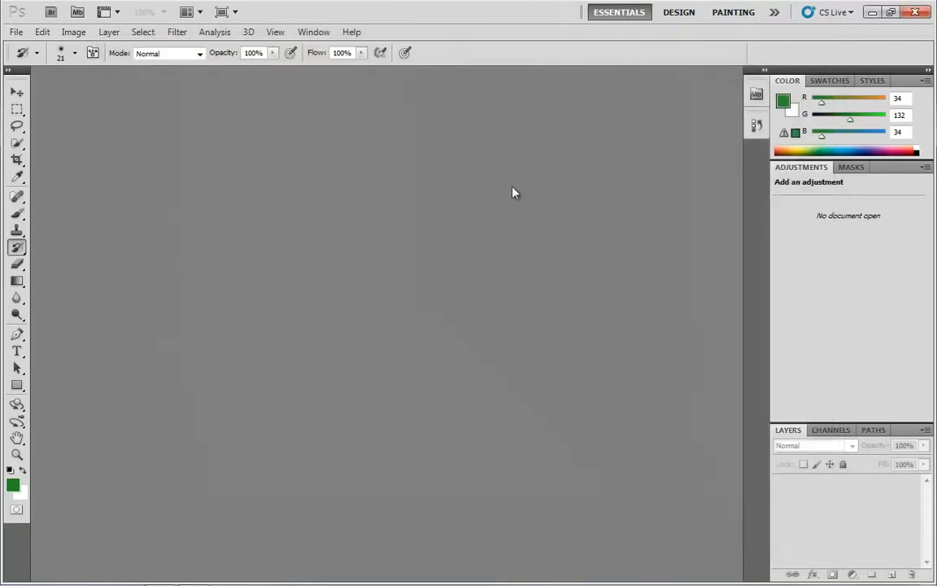
pyautogui.click(16, 32)
pyautogui.click(24, 46)
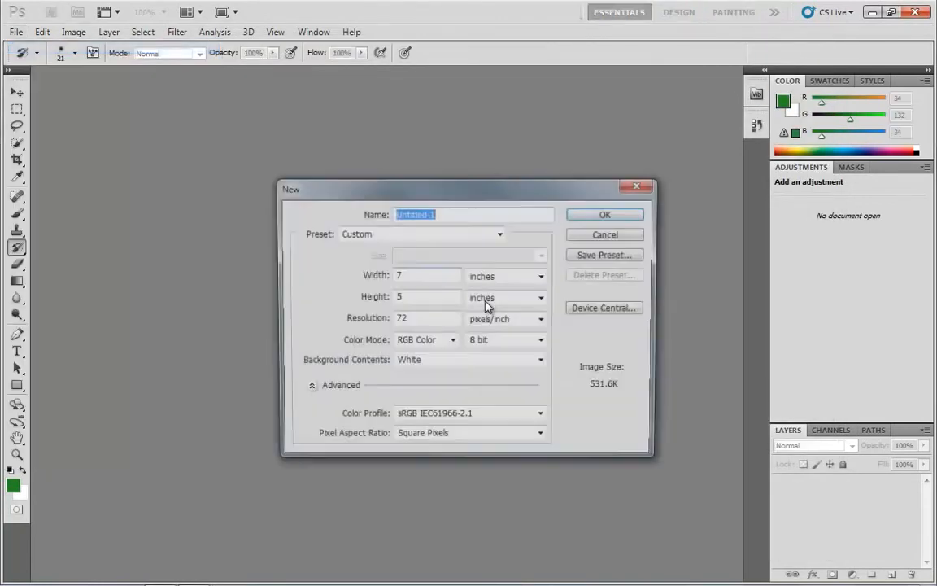
# Collapse the advanced settings and create the 7 x 5 inch, 72 pixels/inch, 8 bit RGB document with a white background.
pyautogui.click(307, 388)
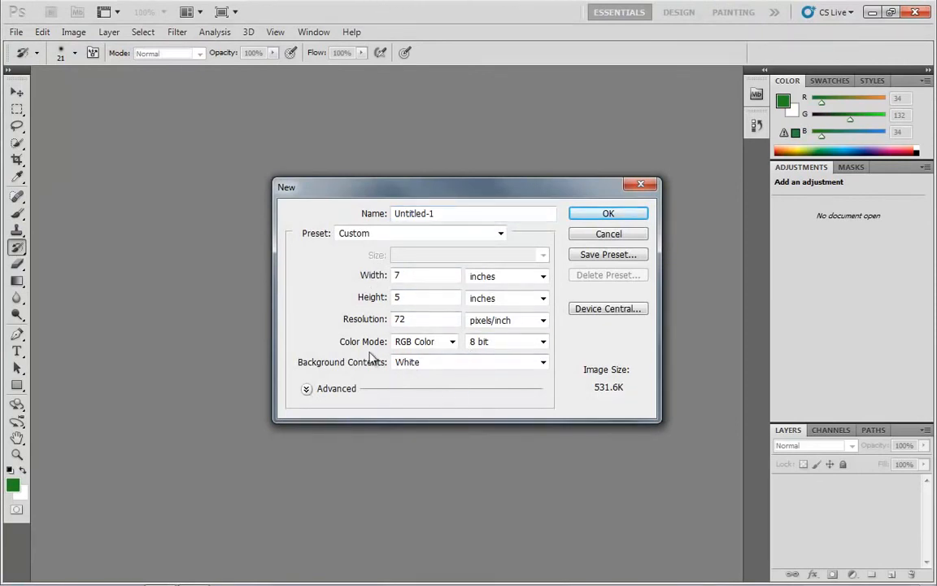
pyautogui.click(609, 213)
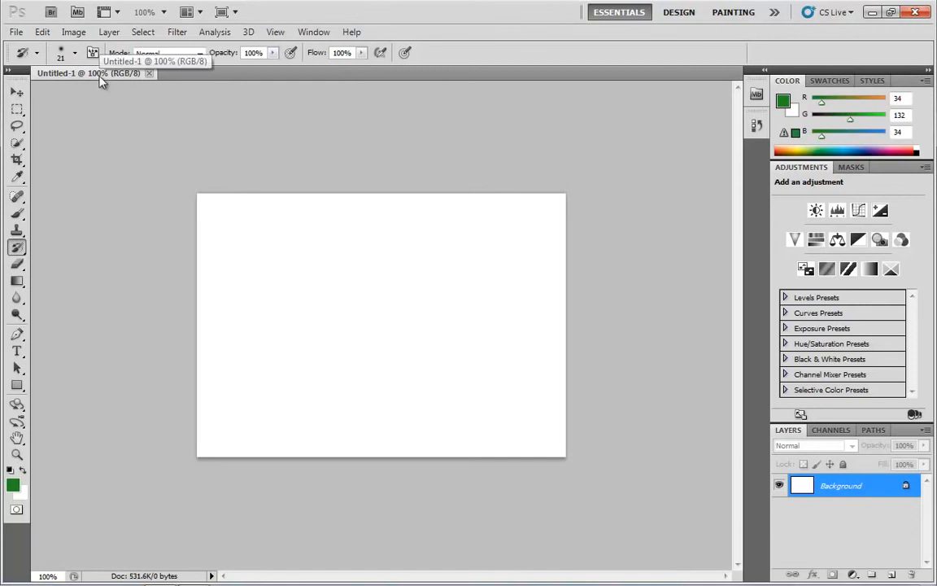
# Set the foreground color to the bright magenta #c91ed8.
pyautogui.click(13, 485)
pyautogui.moveTo(483, 213); pyautogui.dragTo(482, 174)
pyautogui.click(440, 161)
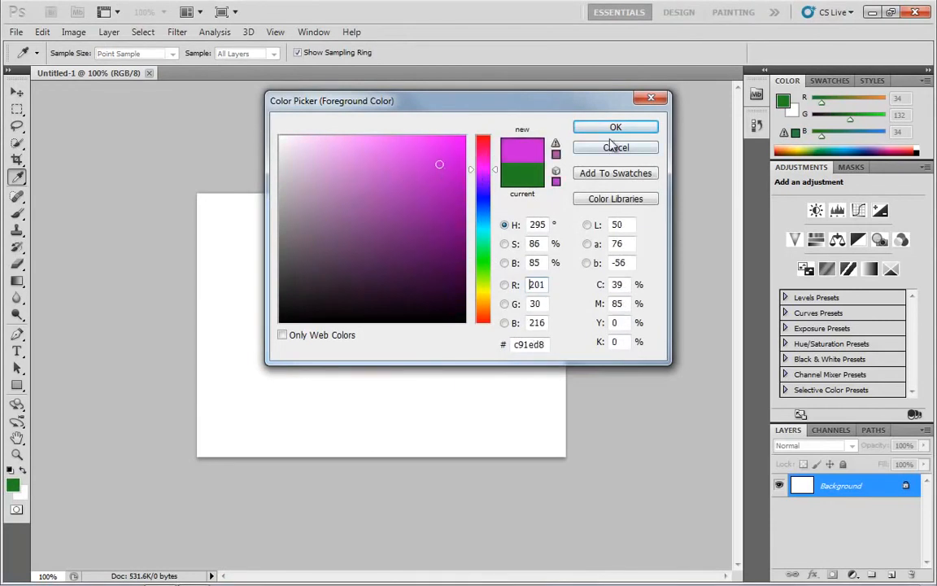
pyautogui.click(616, 127)
# Paint a smiley face with the Brush tool, using two vertical strokes for eyes and a wide upward-curving mouth.
pyautogui.moveTo(341, 289)
pyautogui.mouseDown()
pyautogui.moveTo(388, 300)
pyautogui.moveTo(396, 274)
pyautogui.mouseUp()
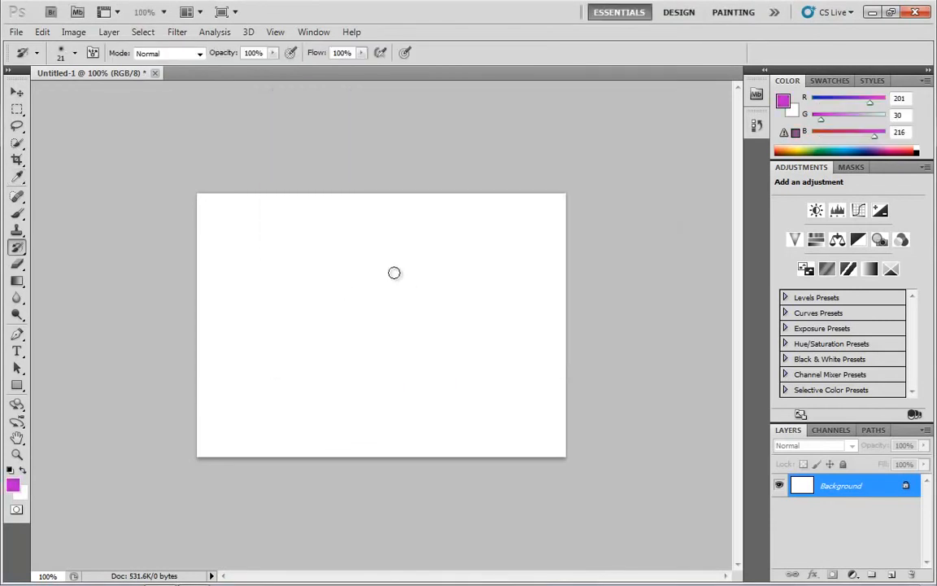
pyautogui.click(17, 215)
pyautogui.moveTo(327, 248); pyautogui.dragTo(337, 341)
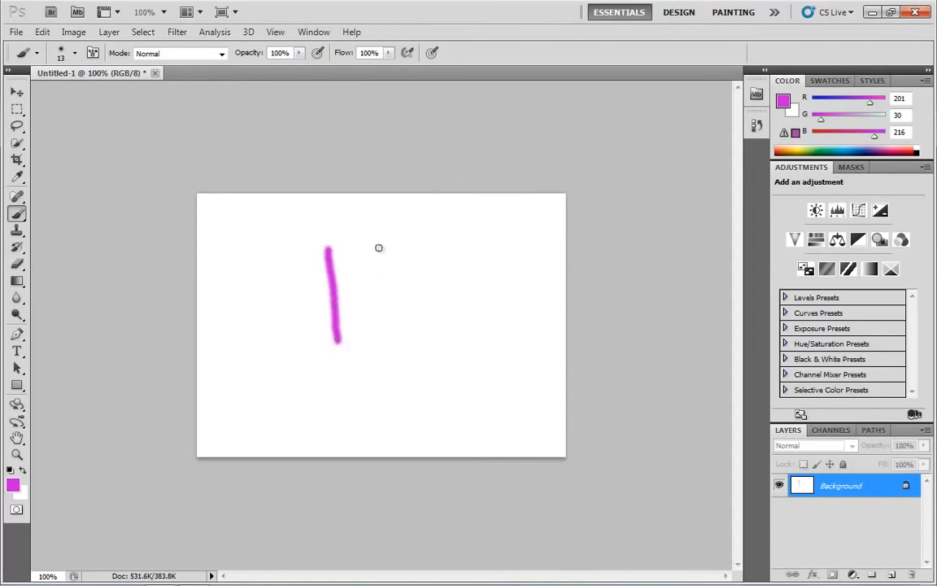
pyautogui.moveTo(381, 250); pyautogui.dragTo(398, 336)
pyautogui.moveTo(261, 335)
pyautogui.mouseDown()
pyautogui.moveTo(323, 408)
pyautogui.moveTo(397, 423)
pyautogui.moveTo(496, 357)
pyautogui.moveTo(501, 319)
pyautogui.mouseUp()
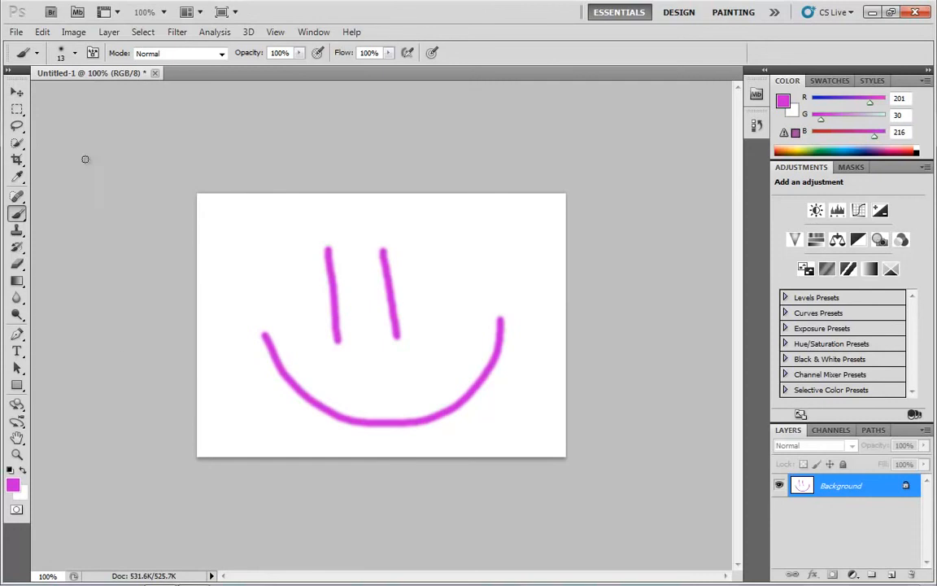
# Create a second blank 7 x 5 inch RGB document at 72 pixels/inch with a white background.
pyautogui.click(16, 32)
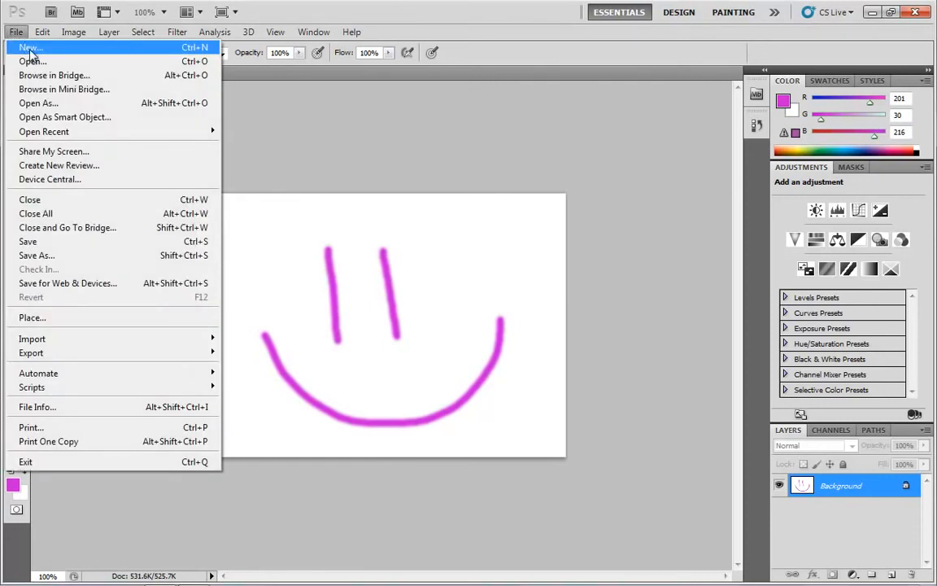
pyautogui.click(29, 48)
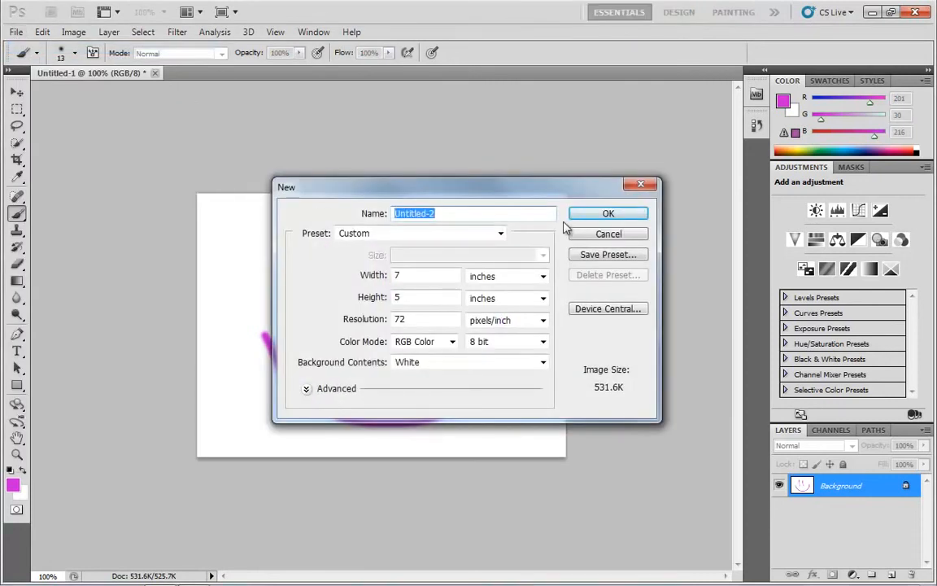
pyautogui.click(606, 215)
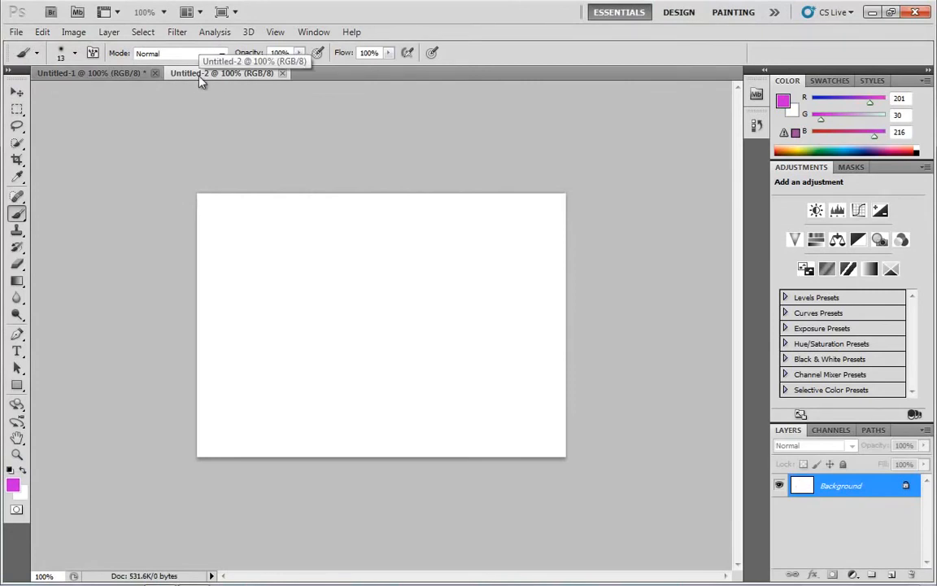
# Switch between the two open documents, return to Untitled-1 and set its zoom level to 50%.
pyautogui.click(85, 73)
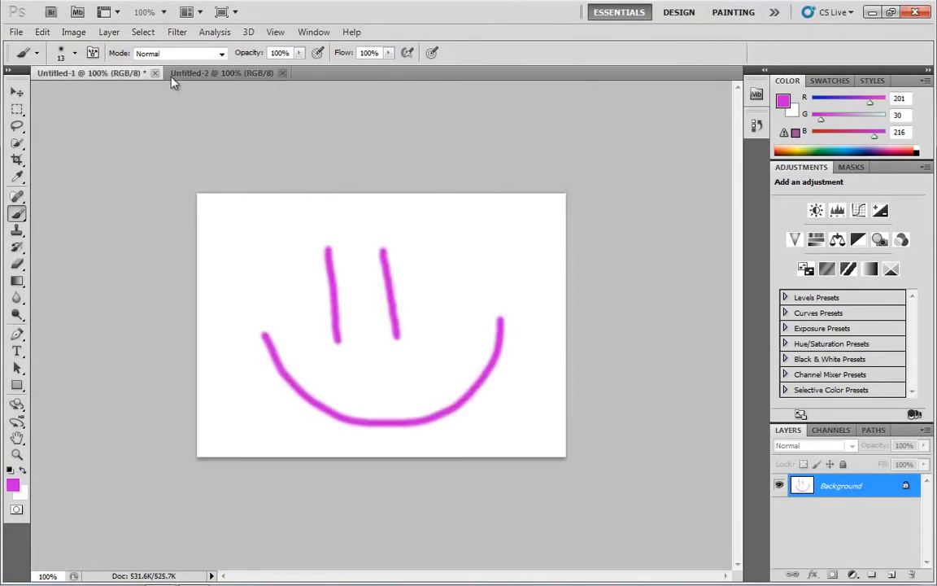
pyautogui.click(213, 74)
pyautogui.click(119, 74)
pyautogui.moveTo(57, 576); pyautogui.dragTo(34, 578)
pyautogui.write('50')
pyautogui.press('Return')
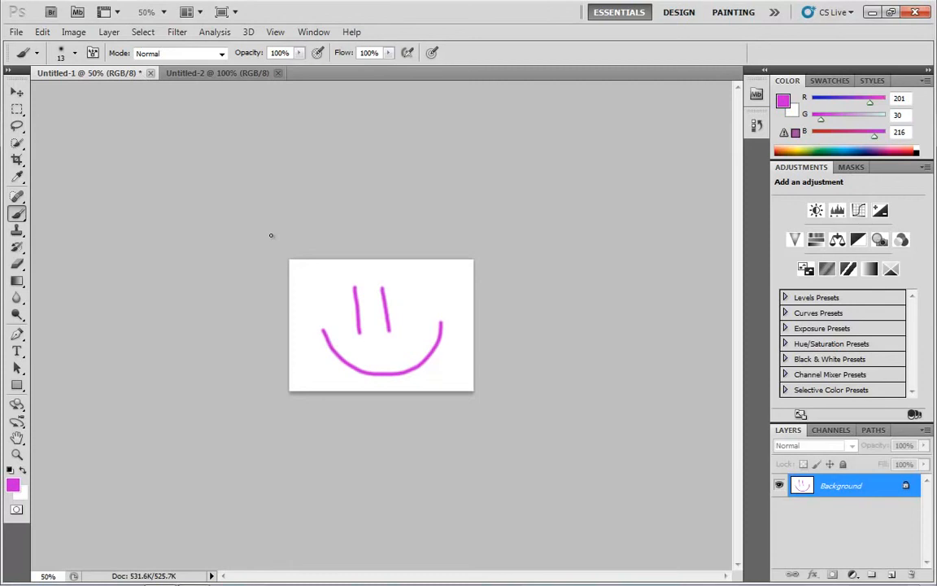
# Compare the two open documents by switching back and forth between them, ending on the blank Untitled-2.
pyautogui.click(16, 32)
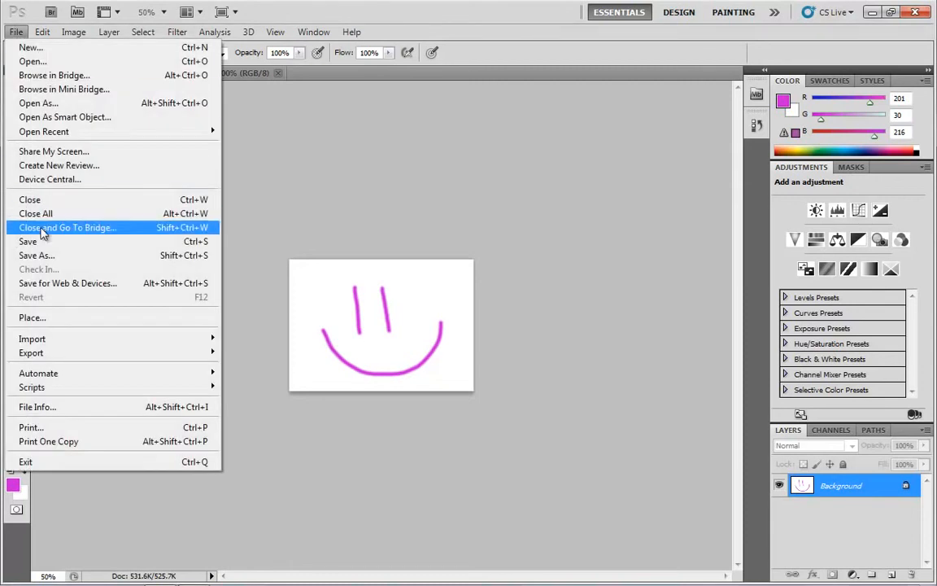
pyautogui.click(401, 172)
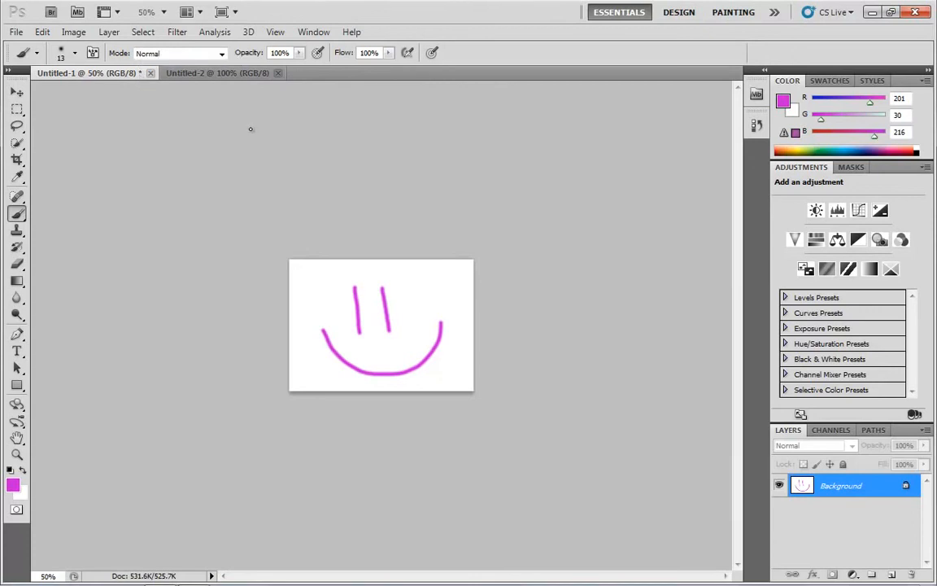
pyautogui.click(195, 73)
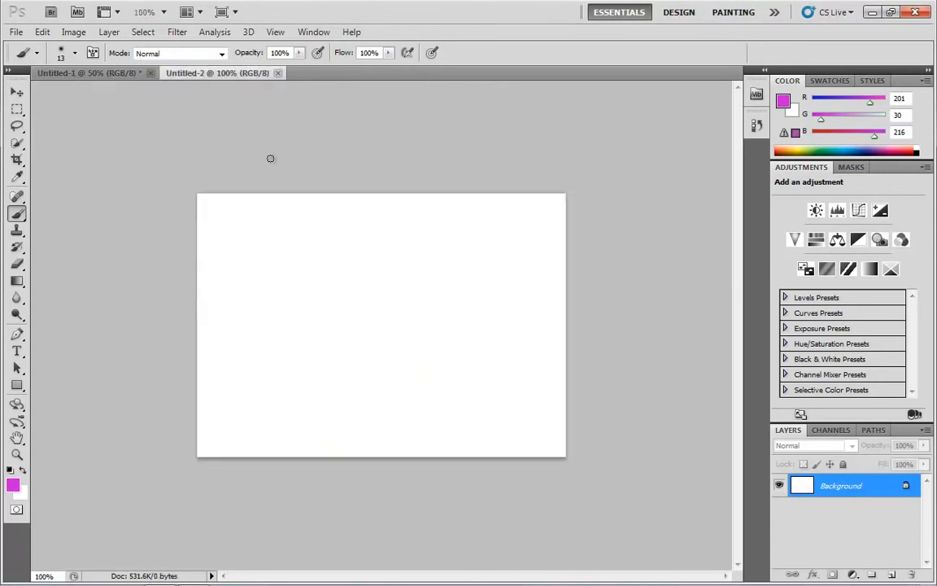
pyautogui.click(119, 73)
pyautogui.click(218, 74)
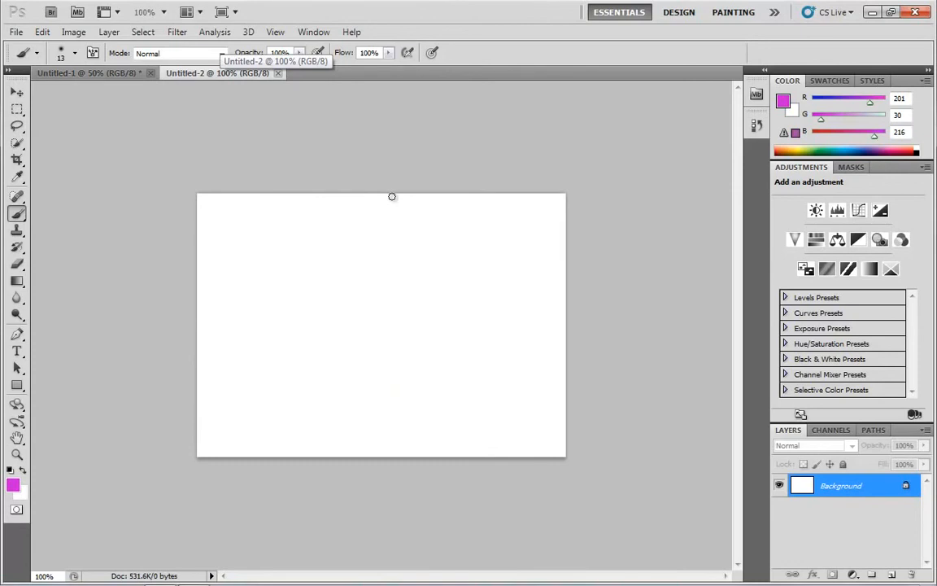
pyautogui.click(114, 74)
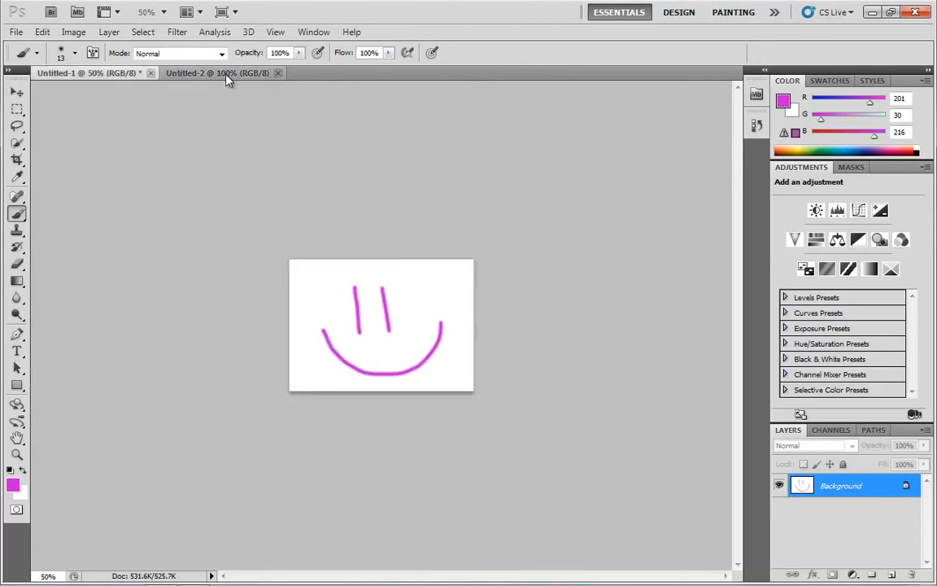
pyautogui.click(227, 73)
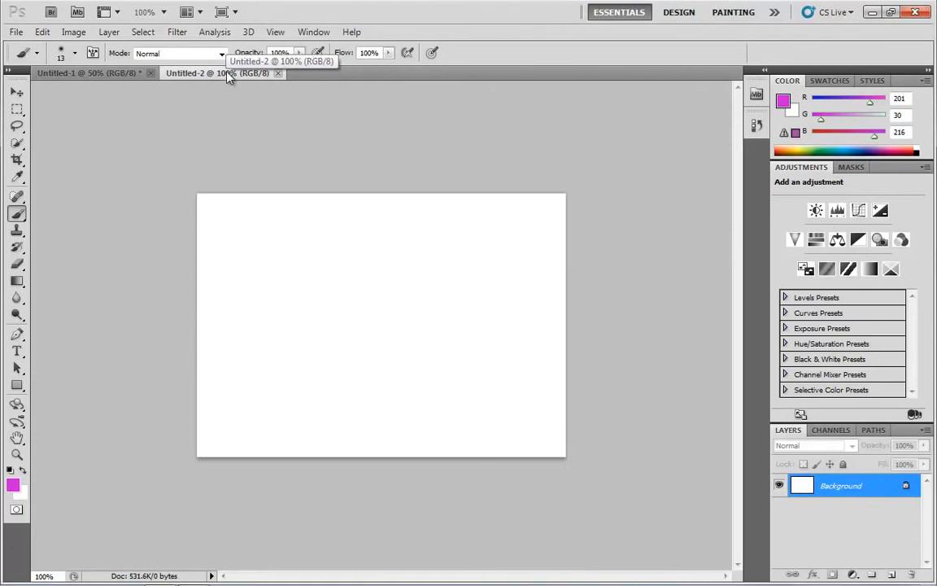
# Float Untitled-2 in its own window, move it around the workspace, and dock it back beside Untitled-1.
pyautogui.moveTo(227, 73); pyautogui.dragTo(248, 89)
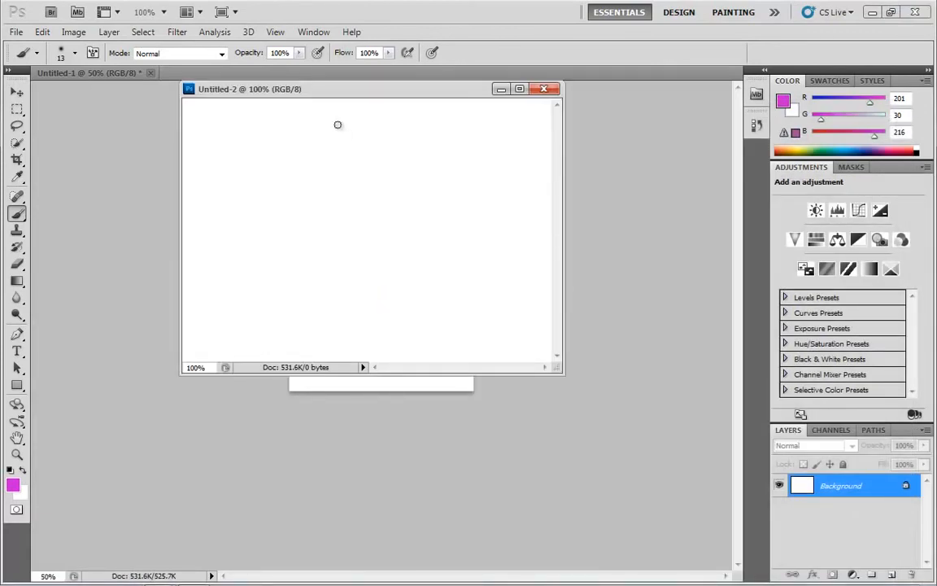
pyautogui.moveTo(237, 94); pyautogui.dragTo(133, 183)
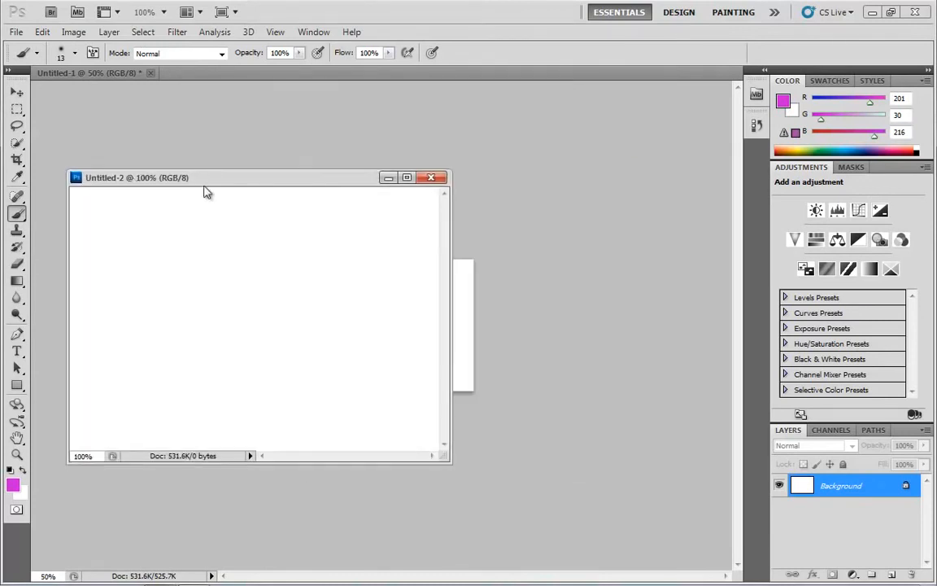
pyautogui.click(430, 177)
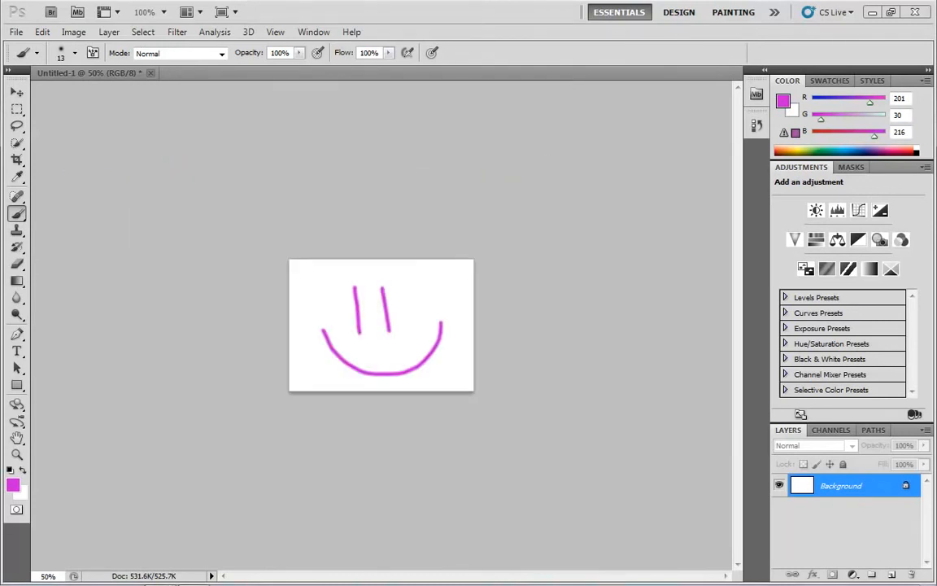
pyautogui.moveTo(2, 303); pyautogui.dragTo(475, 172)
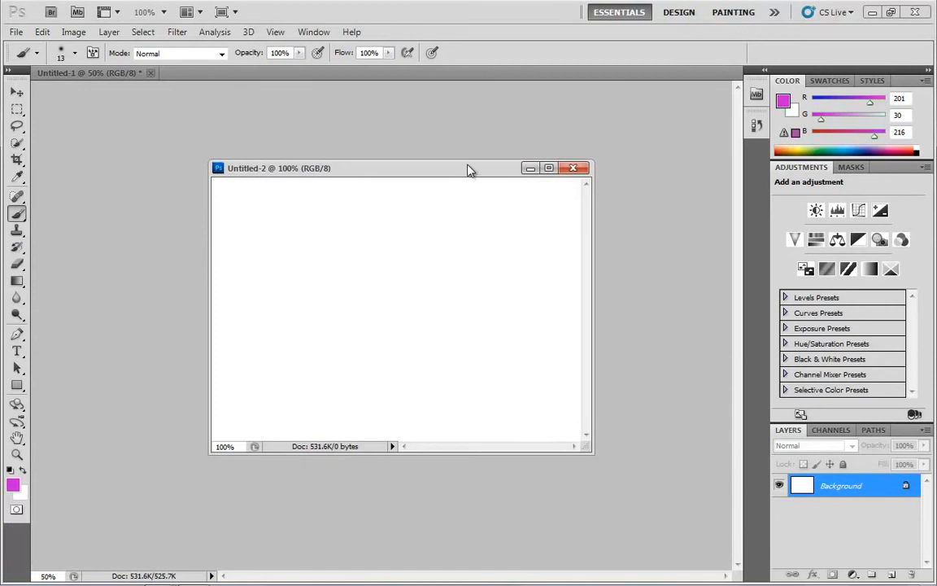
pyautogui.moveTo(429, 171); pyautogui.dragTo(226, 73)
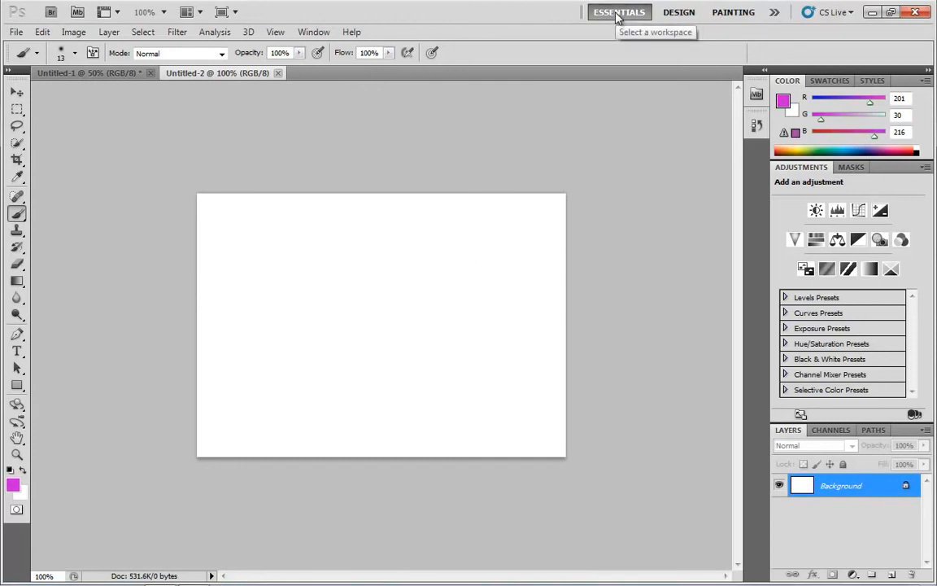
# Reset the Essentials workspace.
pyautogui.click(776, 13)
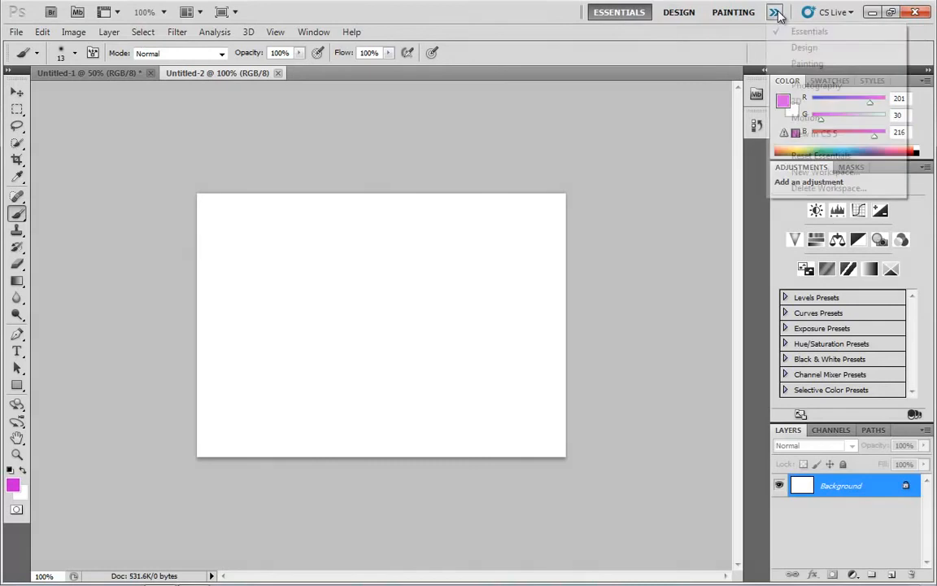
pyautogui.click(808, 160)
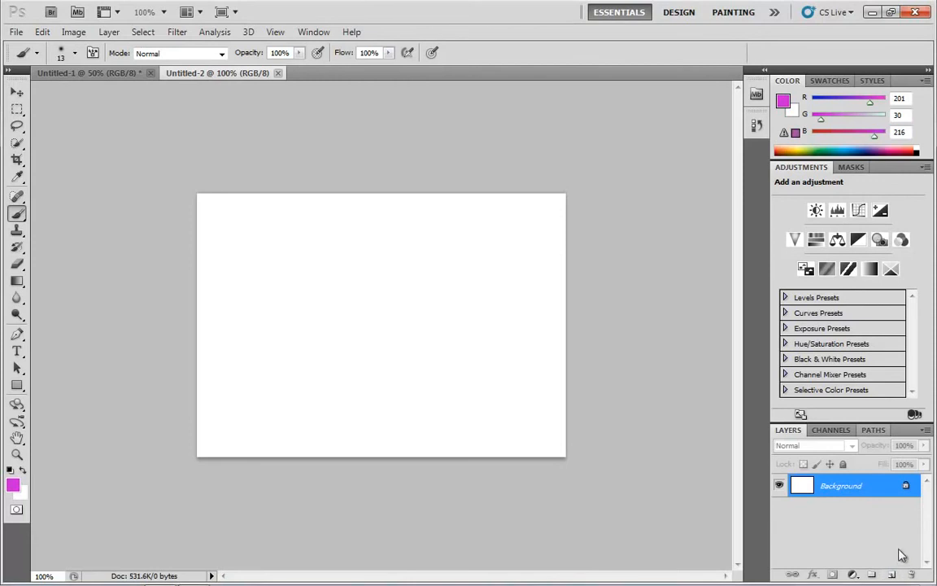
# Add a new layer to Untitled-2 and set the foreground color to dark green, RGB 15, 74, 61.
pyautogui.click(892, 575)
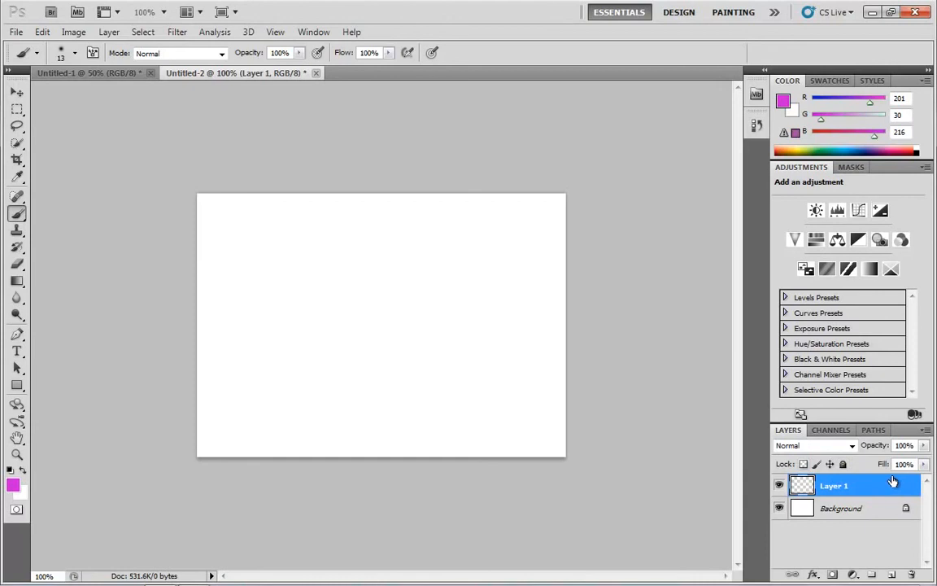
pyautogui.click(13, 487)
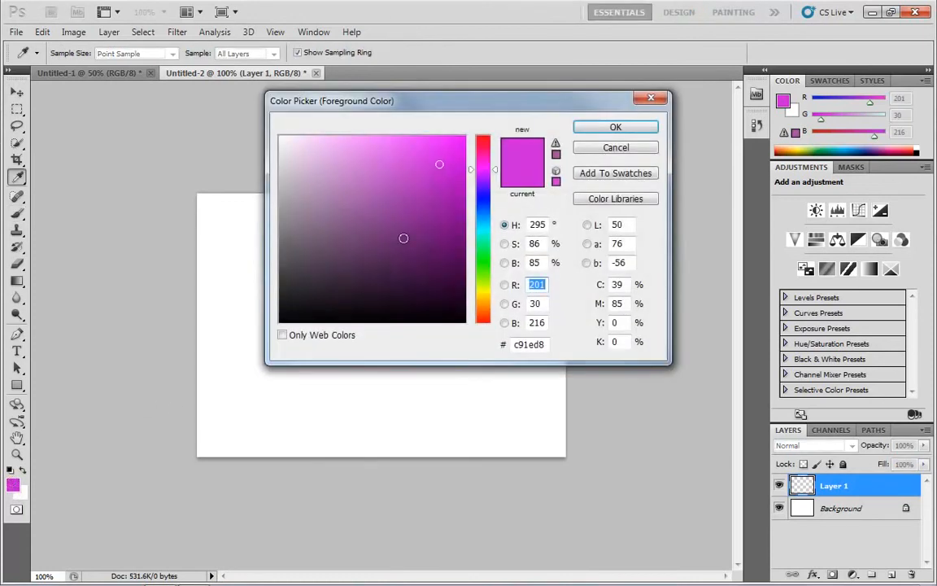
pyautogui.click(483, 235)
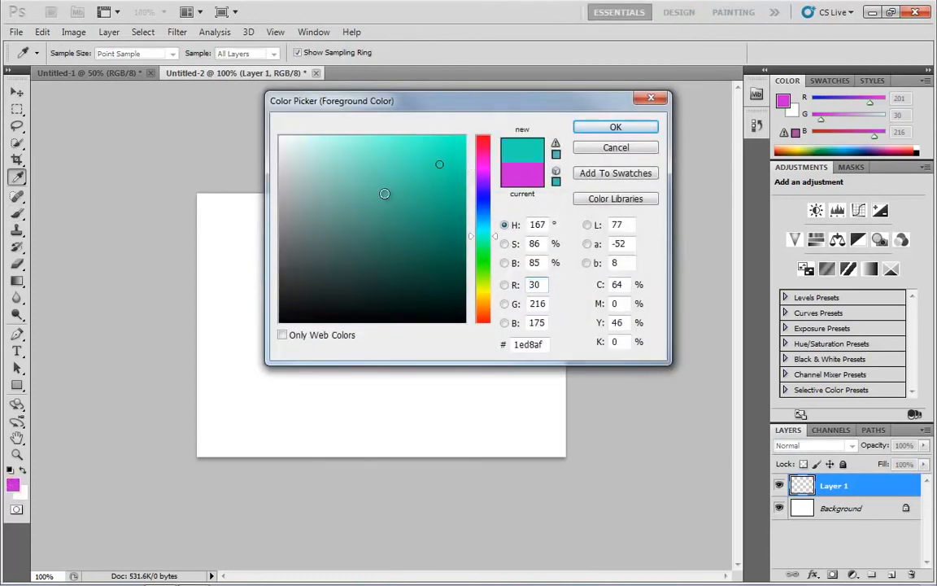
pyautogui.click(427, 269)
pyautogui.click(614, 129)
# Paint a frowning face on Layer 1 with the Brush tool, using two short vertical eyes and a downturned mouth.
pyautogui.press('b')
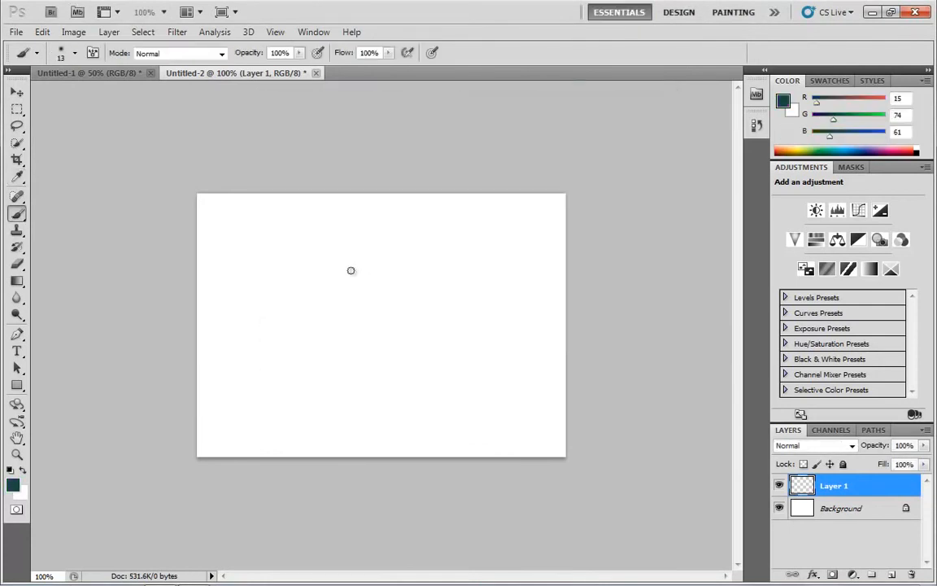
pyautogui.moveTo(352, 249); pyautogui.dragTo(359, 303)
pyautogui.moveTo(388, 250); pyautogui.dragTo(393, 303)
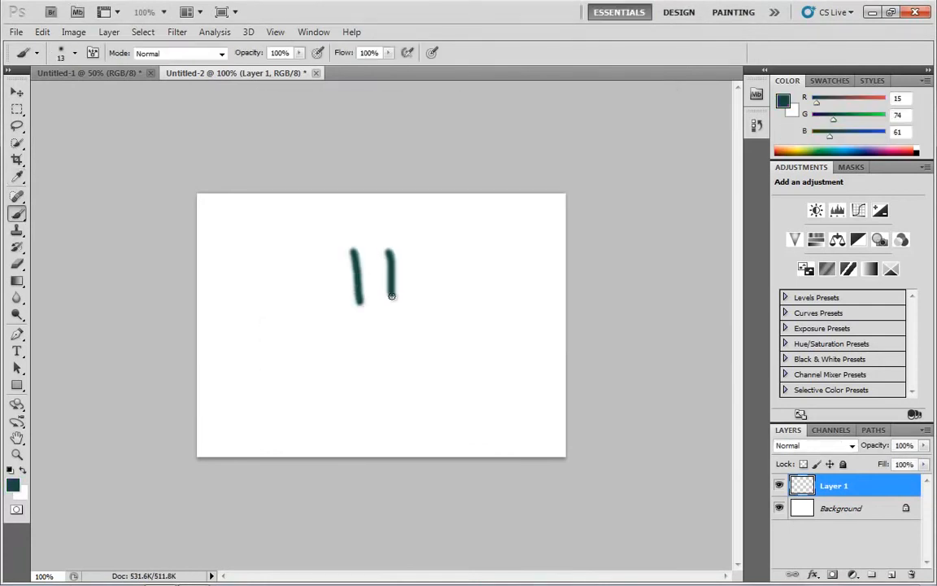
pyautogui.moveTo(322, 379)
pyautogui.mouseDown()
pyautogui.moveTo(373, 348)
pyautogui.moveTo(410, 358)
pyautogui.moveTo(442, 392)
pyautogui.mouseUp()
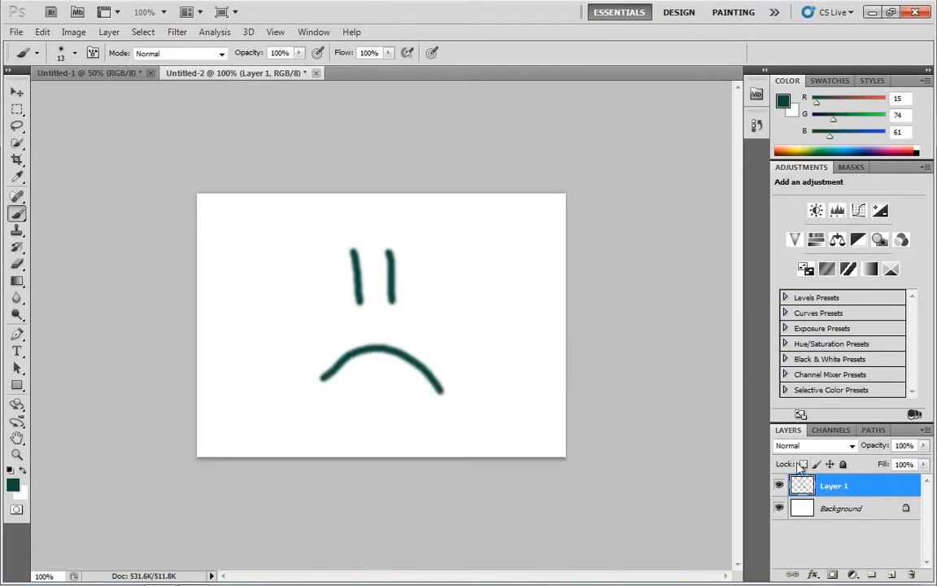
# Move the frowning face on Layer 1 toward the right side of the Untitled-2 canvas.
pyautogui.moveTo(846, 488); pyautogui.dragTo(768, 454)
pyautogui.click(17, 92)
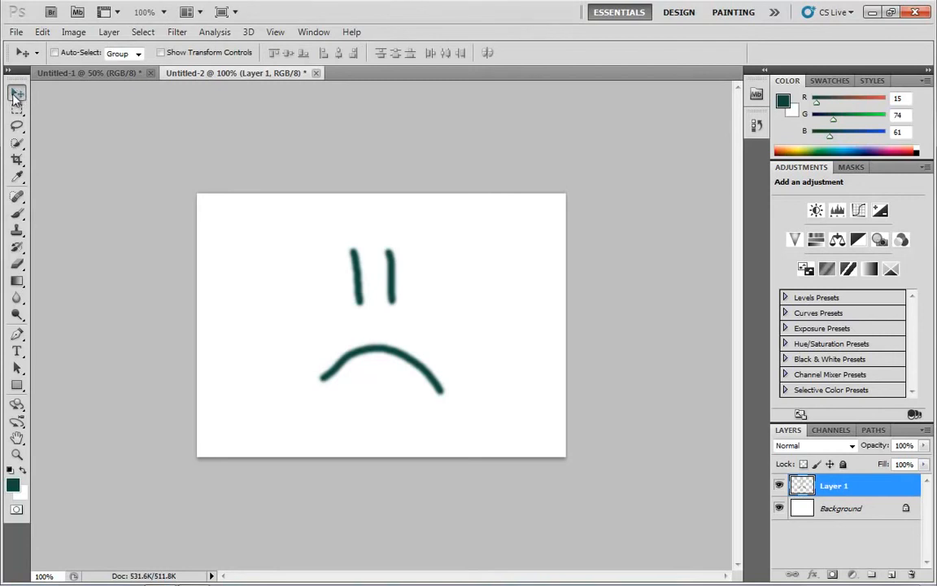
pyautogui.moveTo(357, 306)
pyautogui.mouseDown()
pyautogui.moveTo(271, 300)
pyautogui.moveTo(244, 273)
pyautogui.moveTo(371, 325)
pyautogui.moveTo(459, 295)
pyautogui.moveTo(333, 285)
pyautogui.moveTo(314, 274)
pyautogui.moveTo(450, 296)
pyautogui.moveTo(387, 287)
pyautogui.moveTo(448, 286)
pyautogui.moveTo(399, 304)
pyautogui.moveTo(450, 313)
pyautogui.mouseUp()
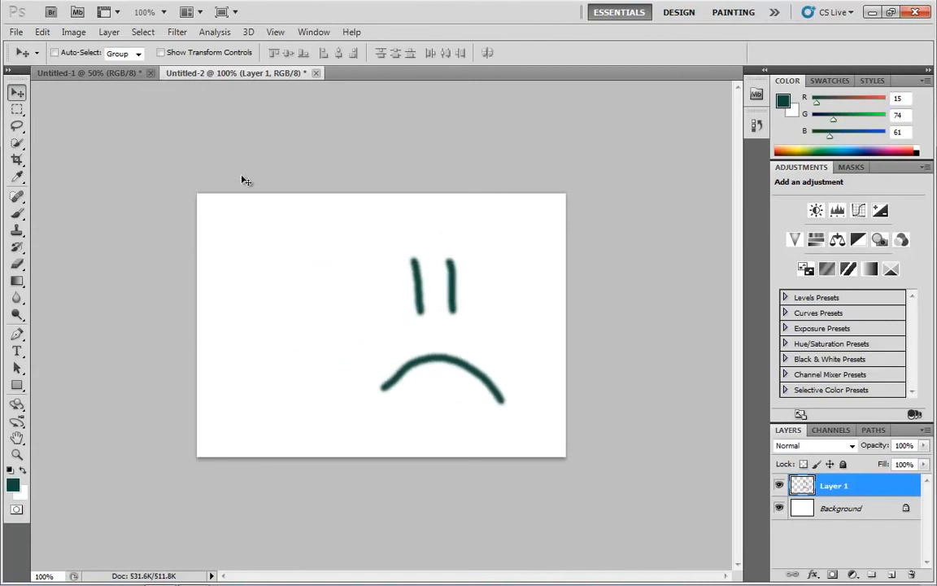
pyautogui.moveTo(435, 347); pyautogui.dragTo(429, 296)
# Float Untitled-2 beside Untitled-1, copy its frowning-face layer into Untitled-1, and place the copy at the upper right of the smiley's canvas.
pyautogui.moveTo(226, 75); pyautogui.dragTo(598, 126)
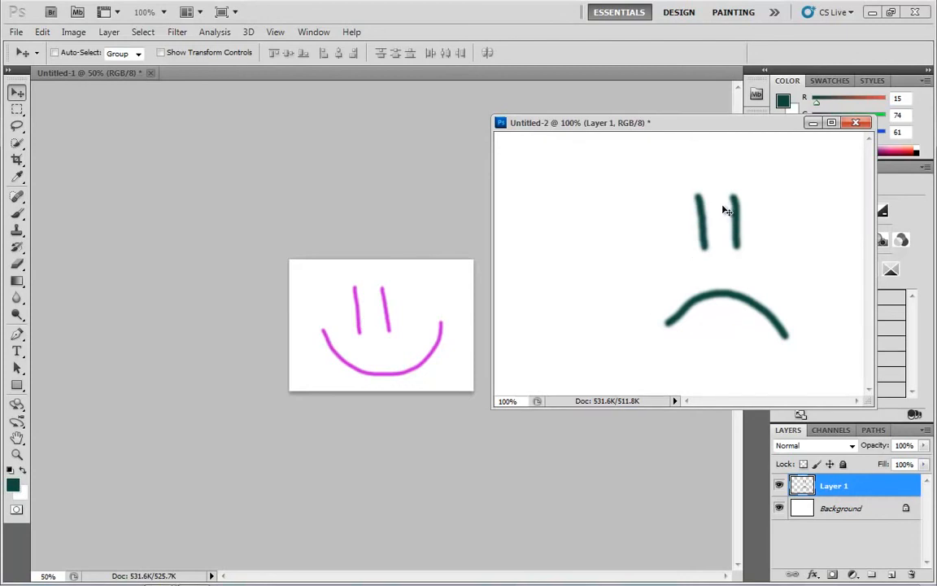
pyautogui.moveTo(723, 203); pyautogui.dragTo(424, 297)
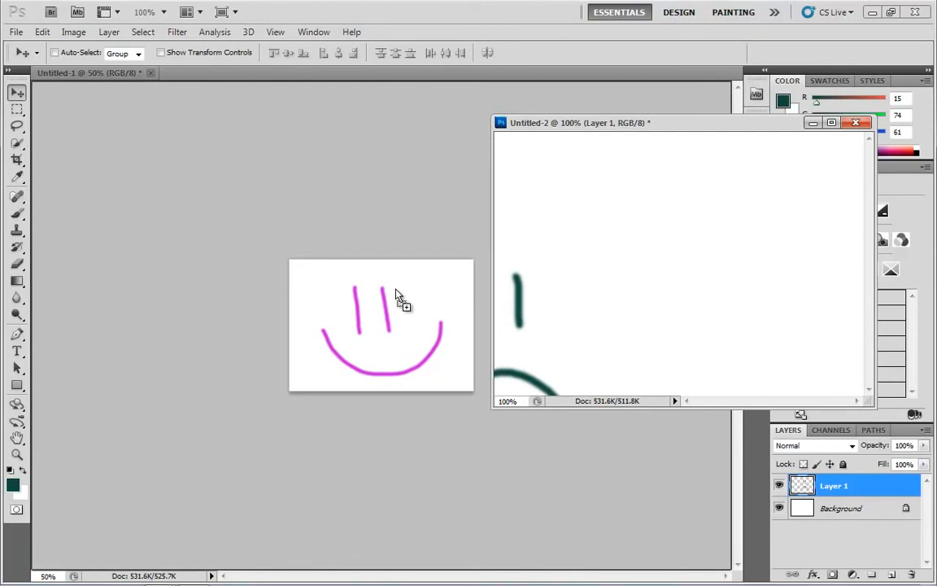
pyautogui.moveTo(396, 295); pyautogui.dragTo(380, 323)
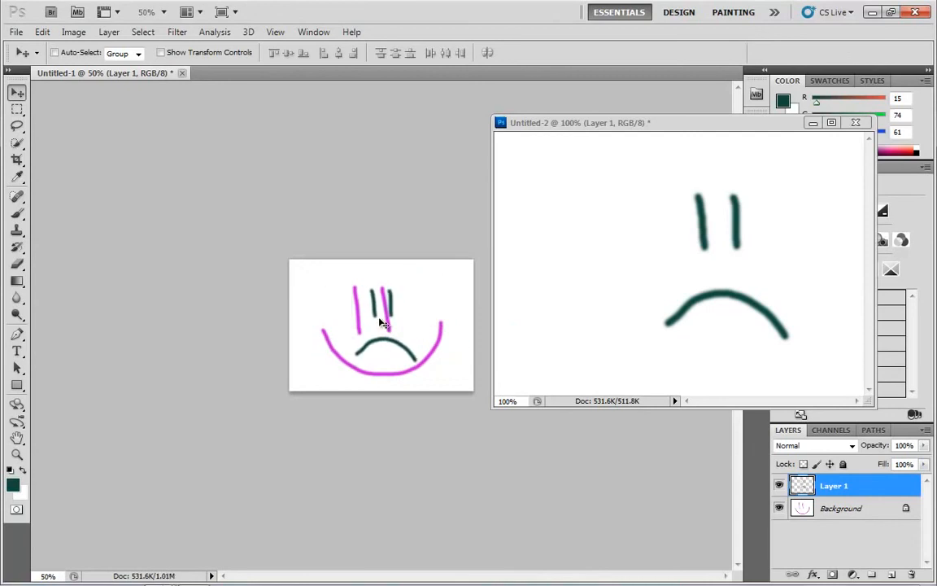
pyautogui.moveTo(380, 323); pyautogui.dragTo(422, 302)
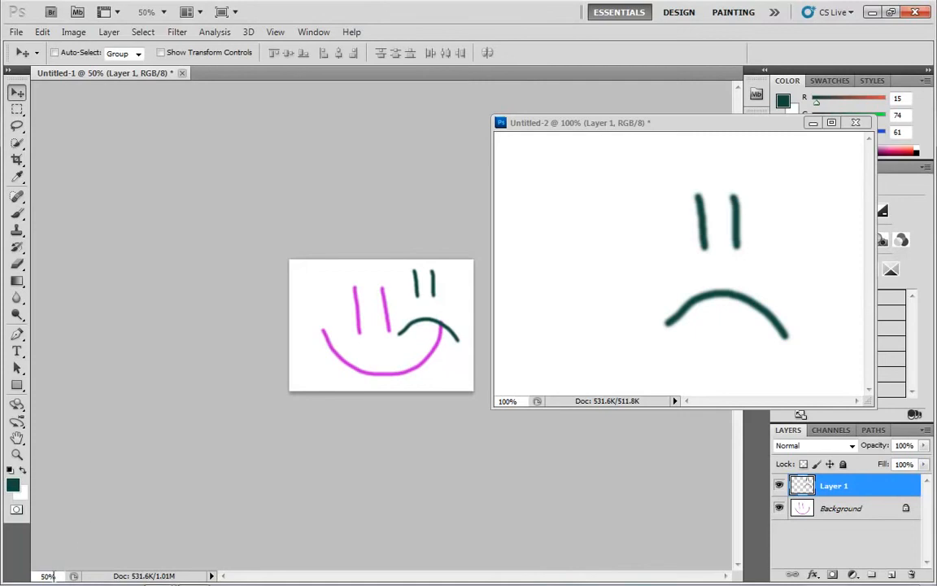
# Set the zoom level of Untitled-1 to 100% and dock the floating Untitled-2 window back beside it.
pyautogui.click(162, 12)
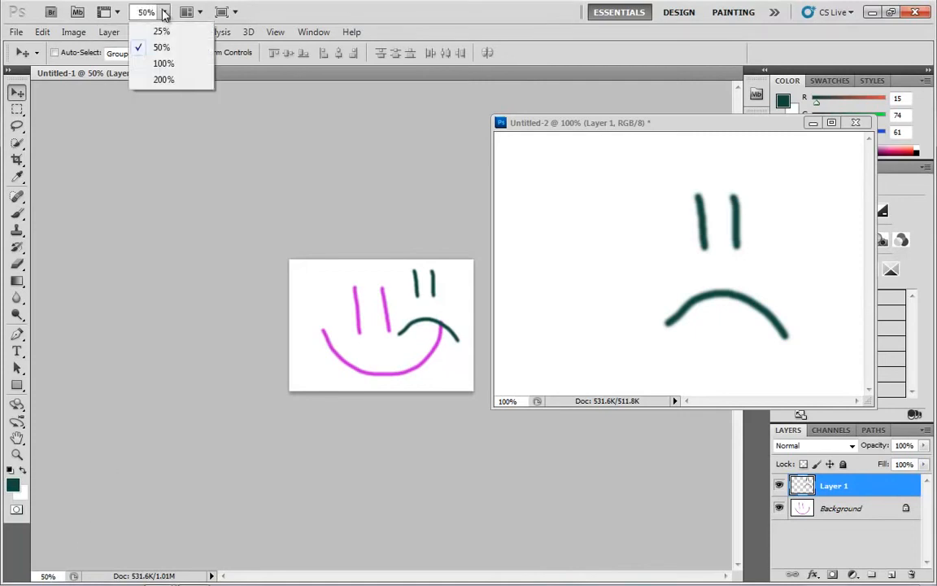
pyautogui.click(165, 63)
pyautogui.moveTo(567, 123); pyautogui.dragTo(180, 192)
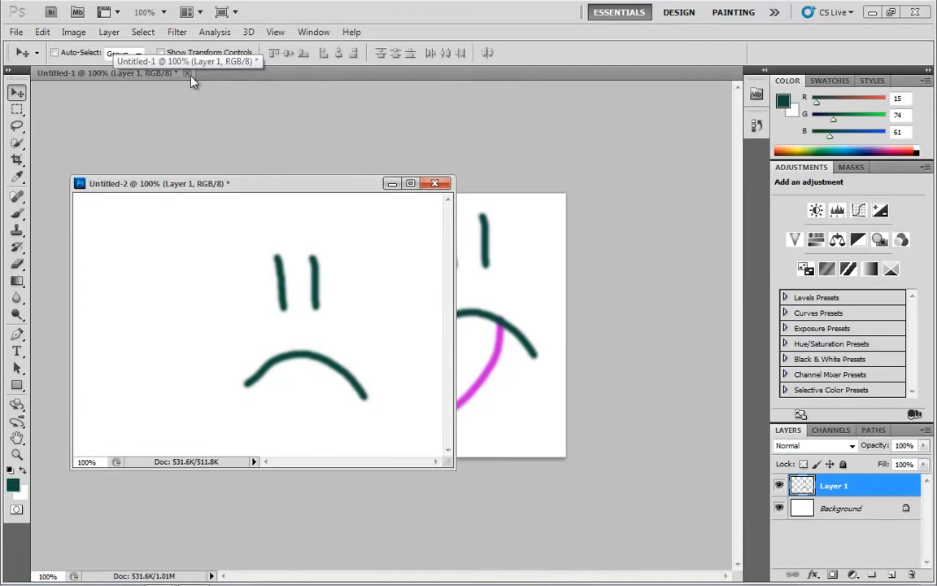
pyautogui.moveTo(222, 186); pyautogui.dragTo(227, 81)
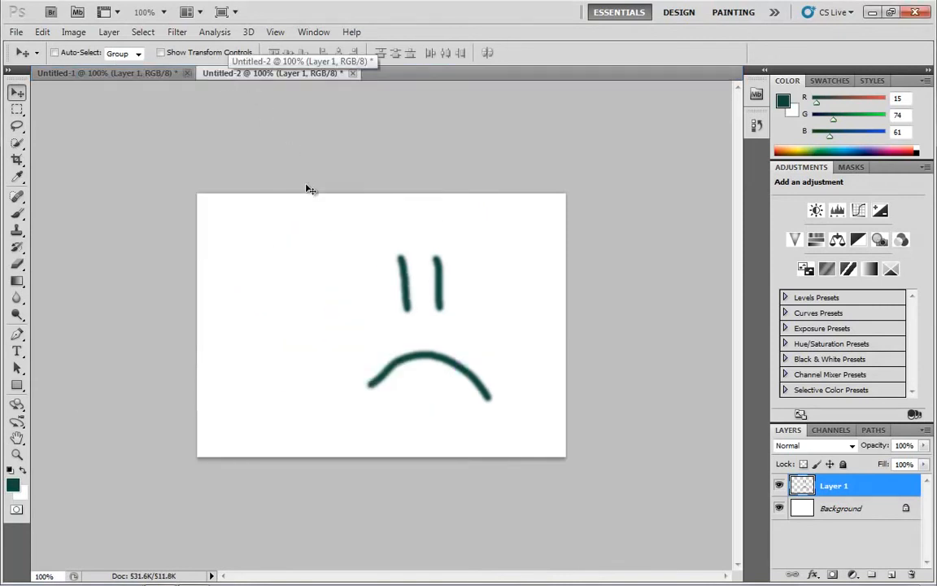